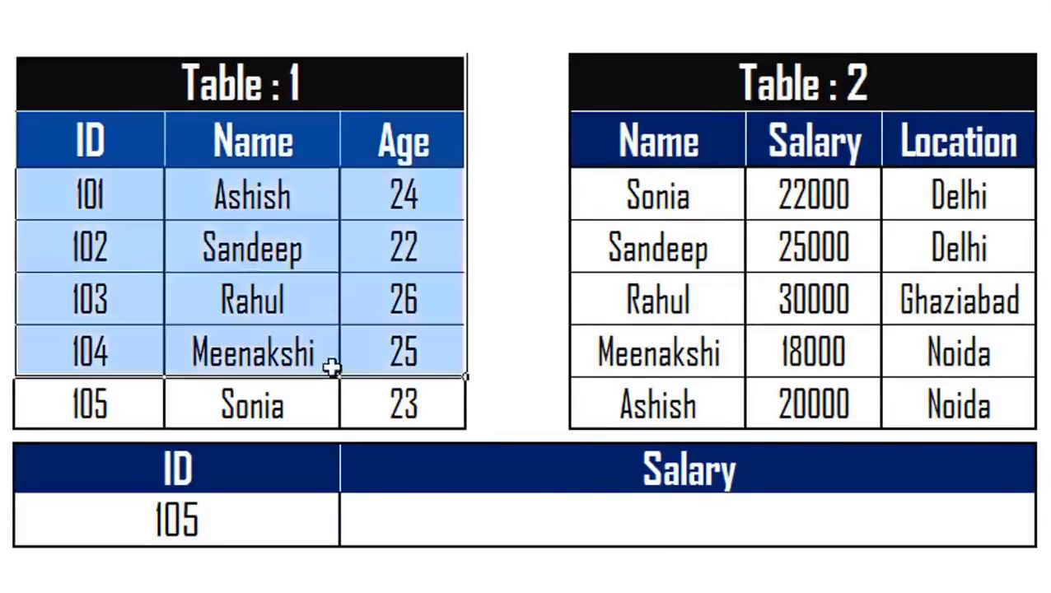
- Highlight Table 1 and Table 2 and their ID, Name, Age, Salary and Location columns
left_click_drag(272, 80, 342, 407)
left_click_drag(810, 124, 816, 394)
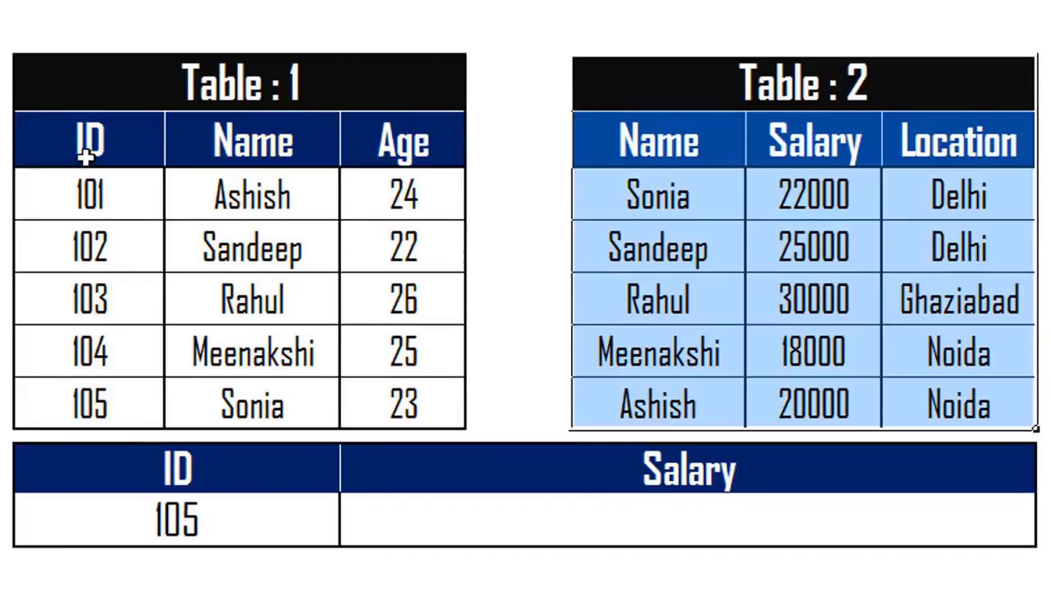
left_click_drag(87, 144, 114, 404)
mouse_move(241, 142)
left_mouse_down()
mouse_move(265, 251)
mouse_move(270, 403)
left_mouse_up()
left_click_drag(404, 148, 410, 404)
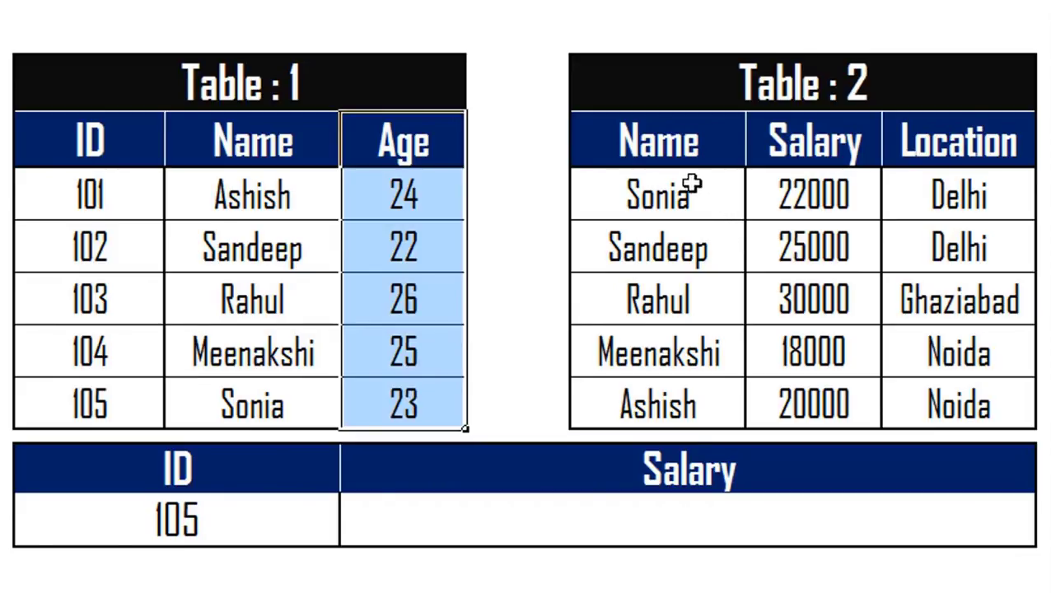
mouse_move(664, 144)
left_mouse_down()
mouse_move(666, 327)
mouse_move(685, 407)
left_mouse_up()
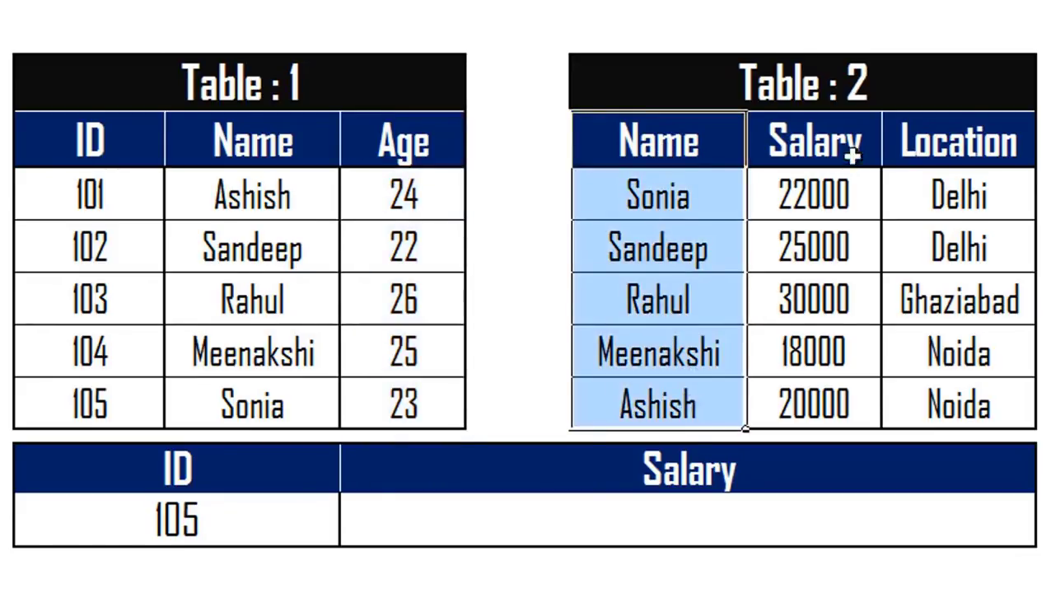
mouse_move(849, 145)
left_mouse_down()
mouse_move(811, 284)
mouse_move(813, 393)
left_mouse_up()
left_click_drag(929, 147, 939, 405)
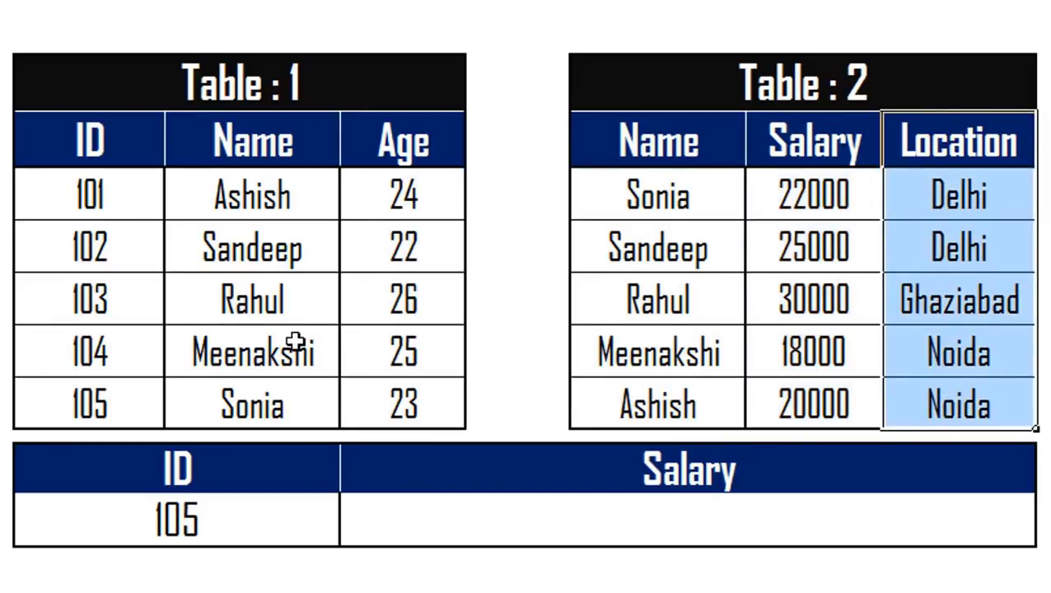
left_click_drag(220, 153, 227, 424)
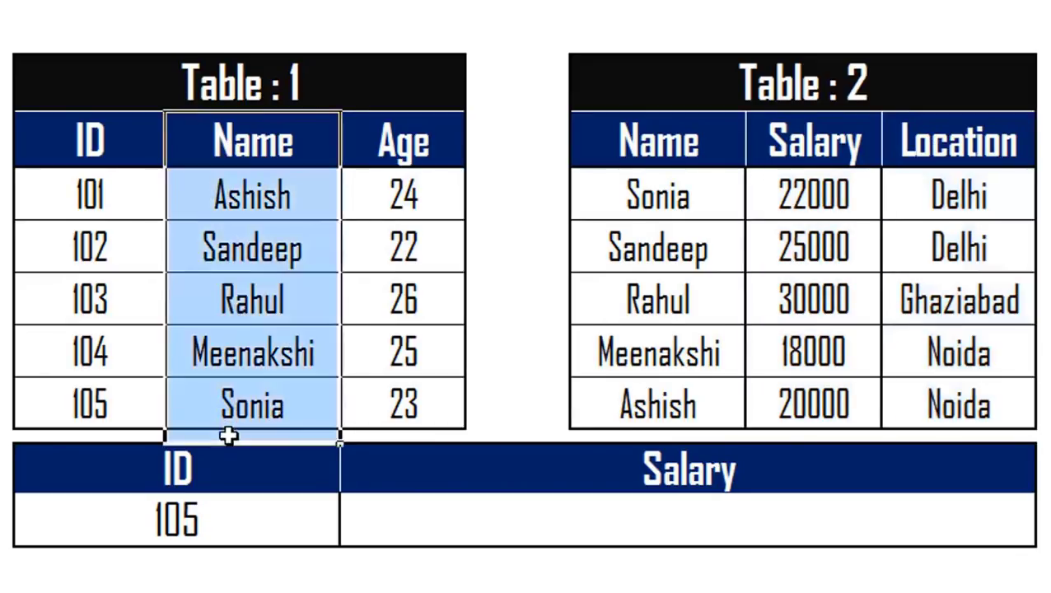
left_click_drag(657, 146, 664, 402)
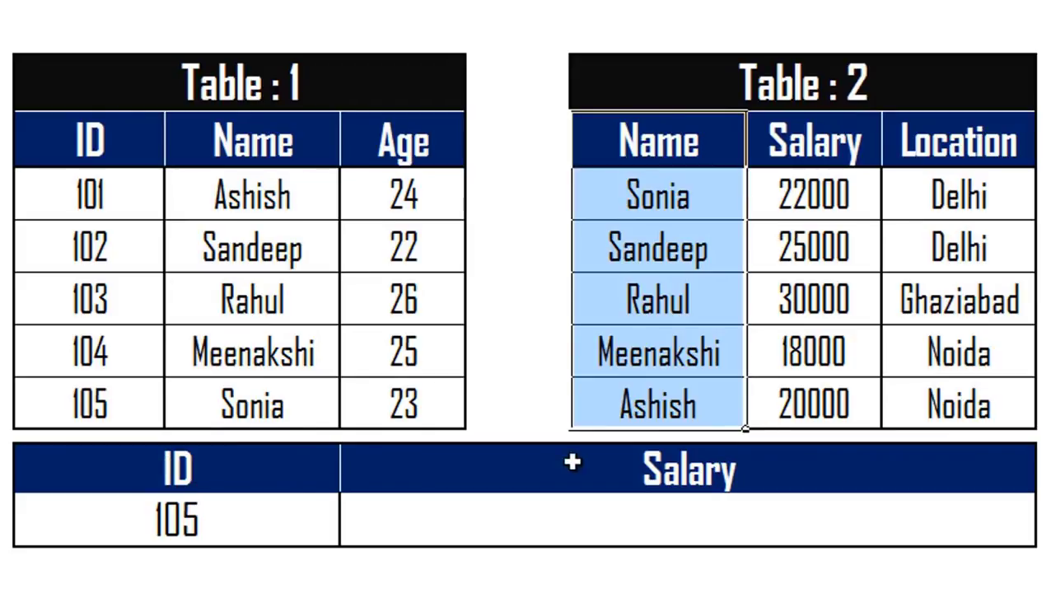
- Select the empty Salary cell and highlight matching IDs, names and salaries across both tables
left_click(213, 481)
left_click_drag(212, 480, 493, 515)
left_click(492, 516)
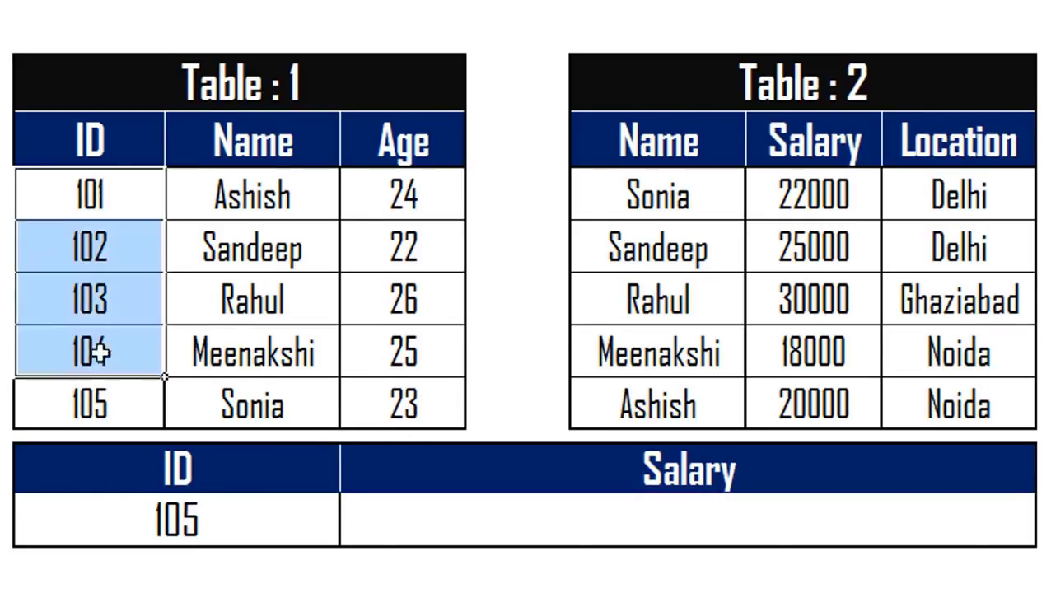
left_click_drag(91, 195, 94, 403)
left_click_drag(816, 207, 817, 400)
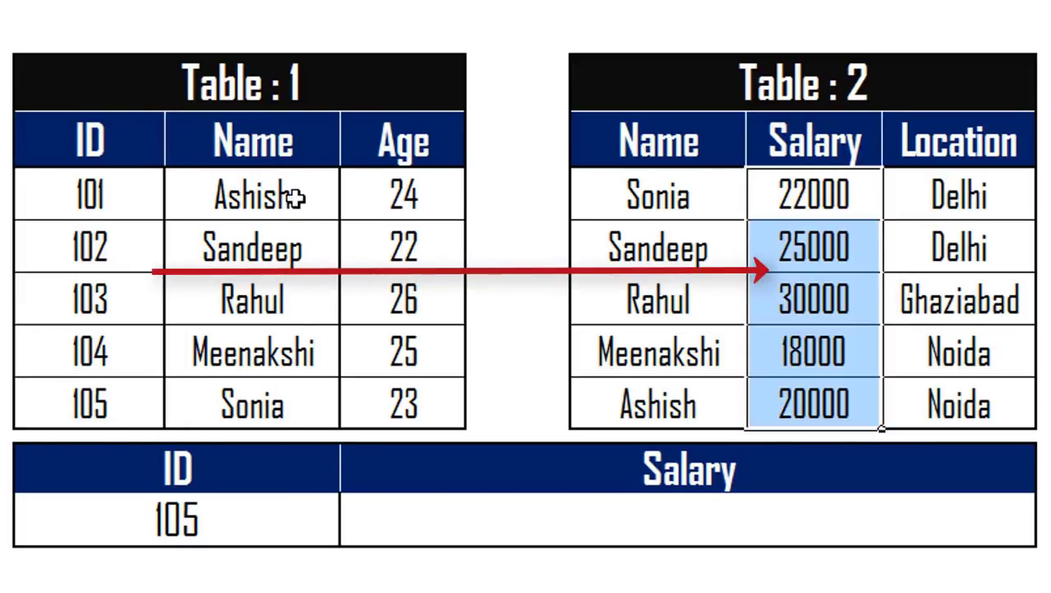
left_click_drag(292, 247, 299, 405)
left_click_drag(623, 247, 623, 399)
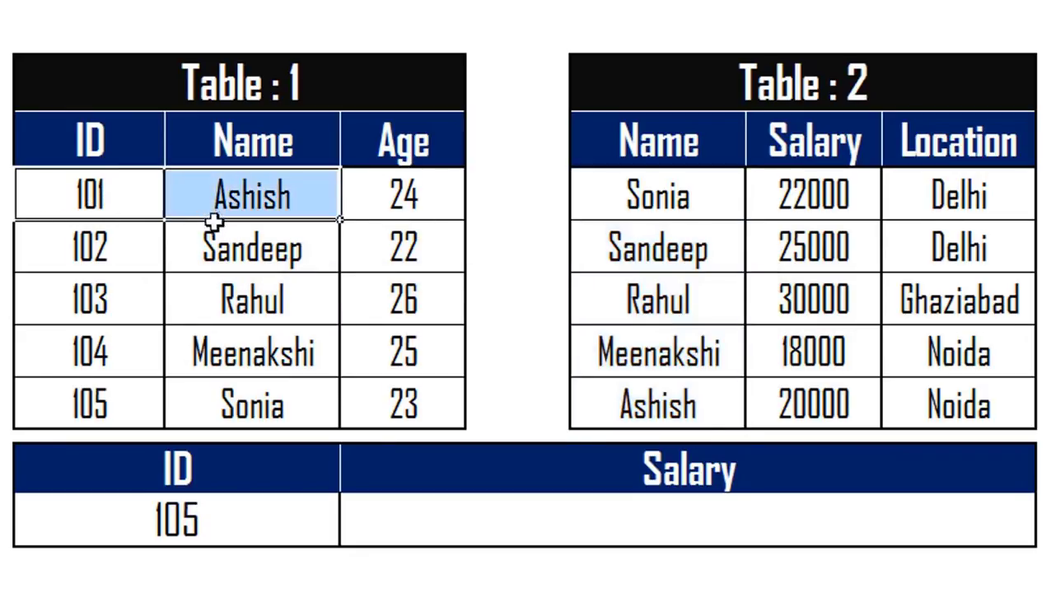
left_click_drag(210, 210, 219, 397)
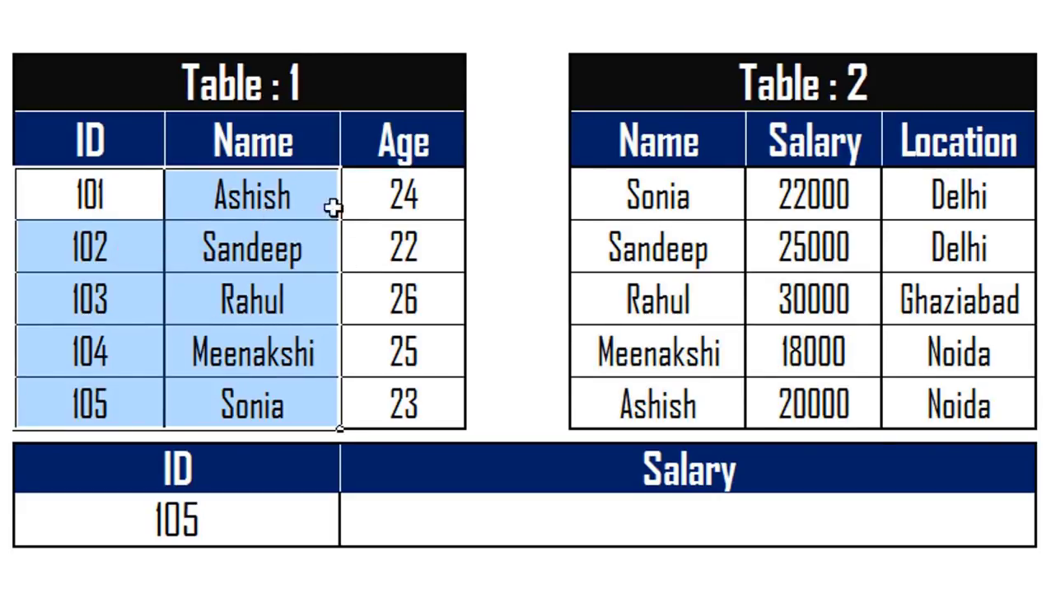
left_click(285, 214)
left_click_drag(285, 214, 281, 394)
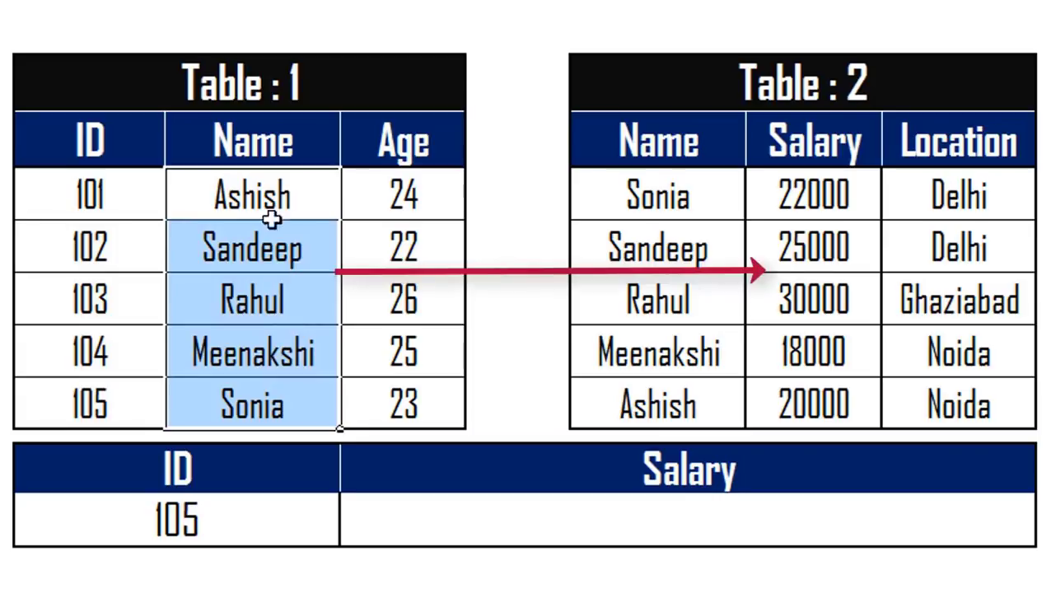
left_click_drag(818, 192, 813, 396)
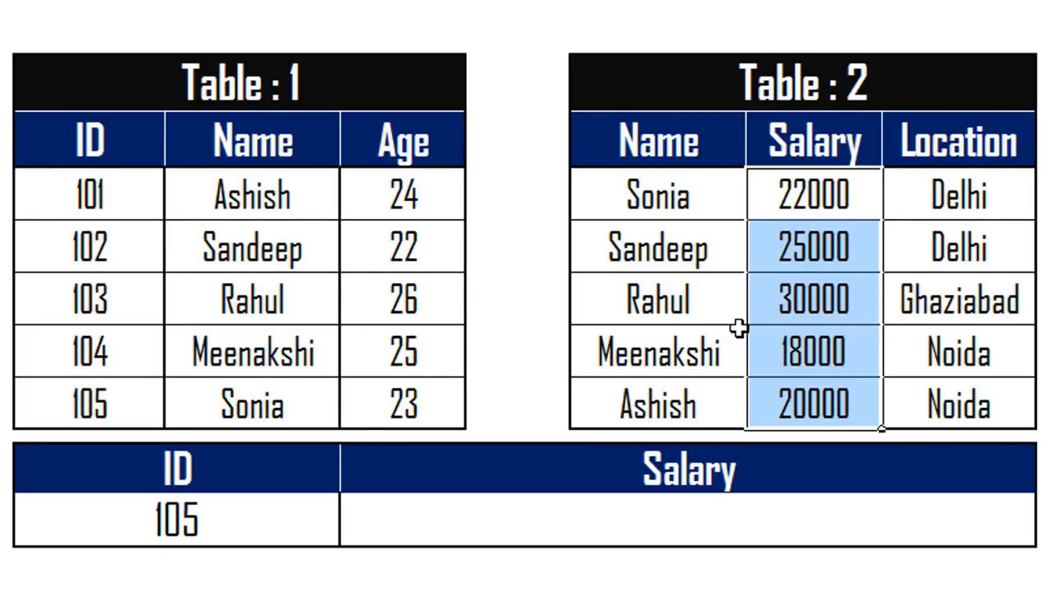
left_click(474, 515)
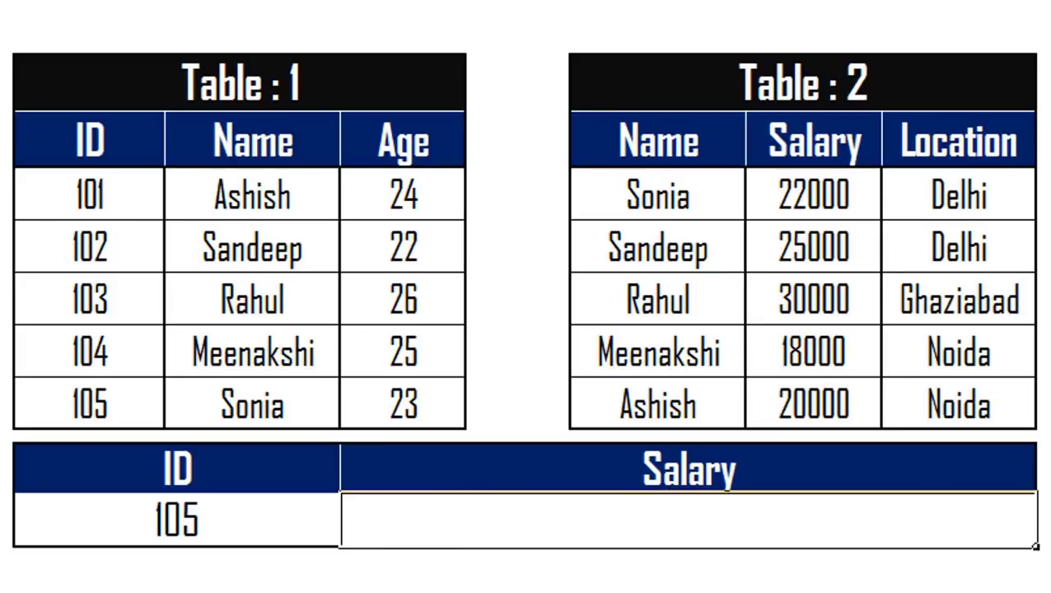
- Enter =VLOOKUP(D13,D5:F10,2,0) in the Salary cell so ID 105 returns Sonia
type("=")
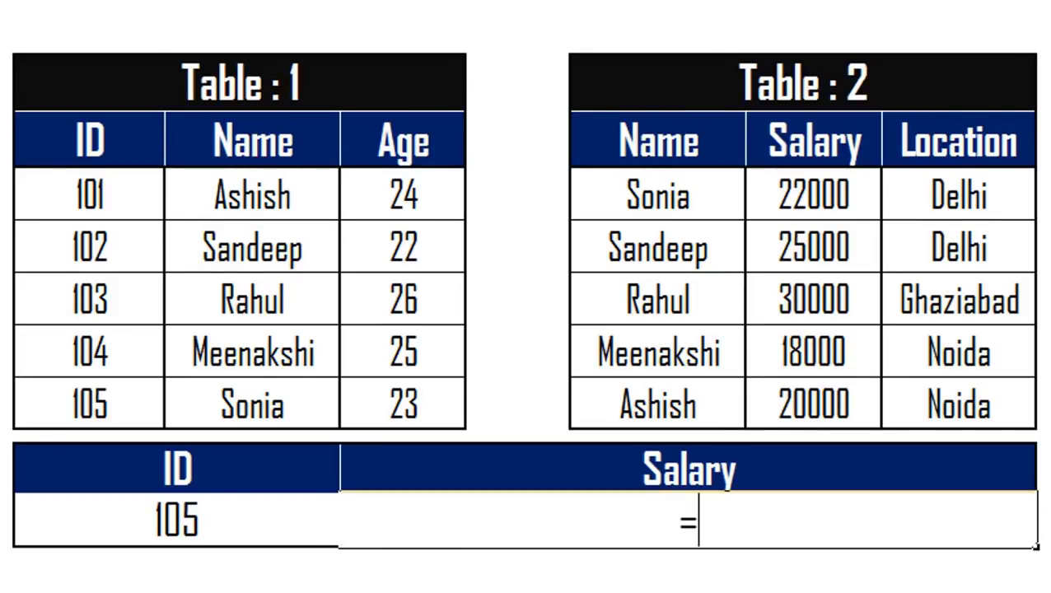
type("vl")
key("Tab")
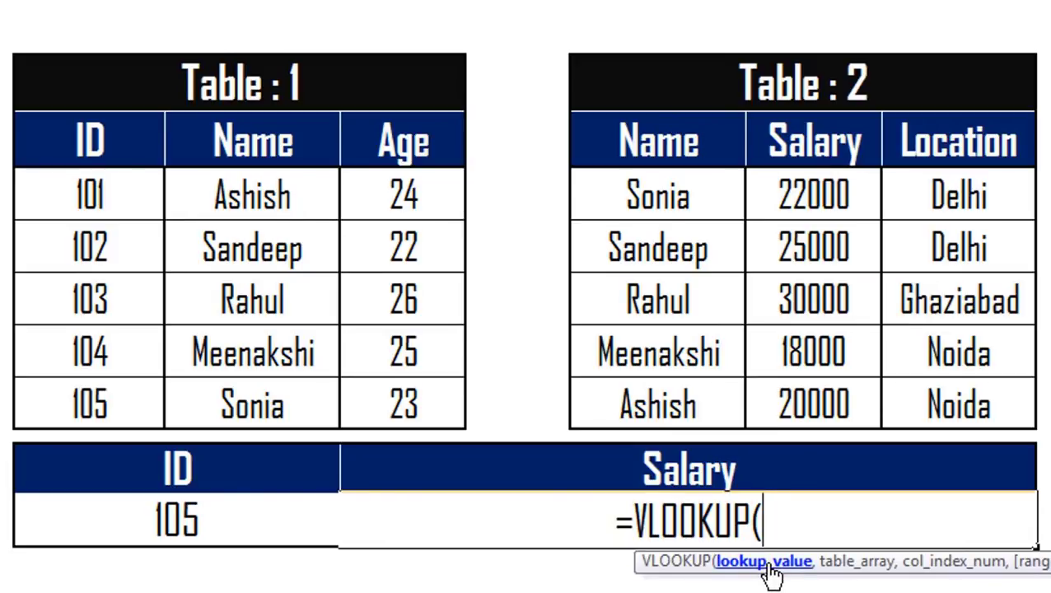
left_click(161, 520)
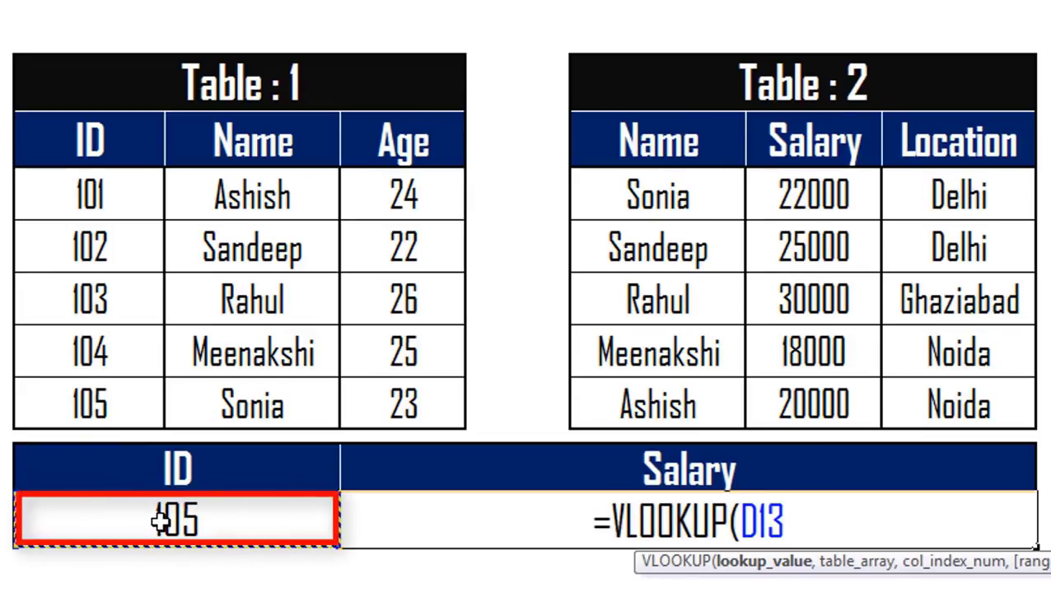
type(",")
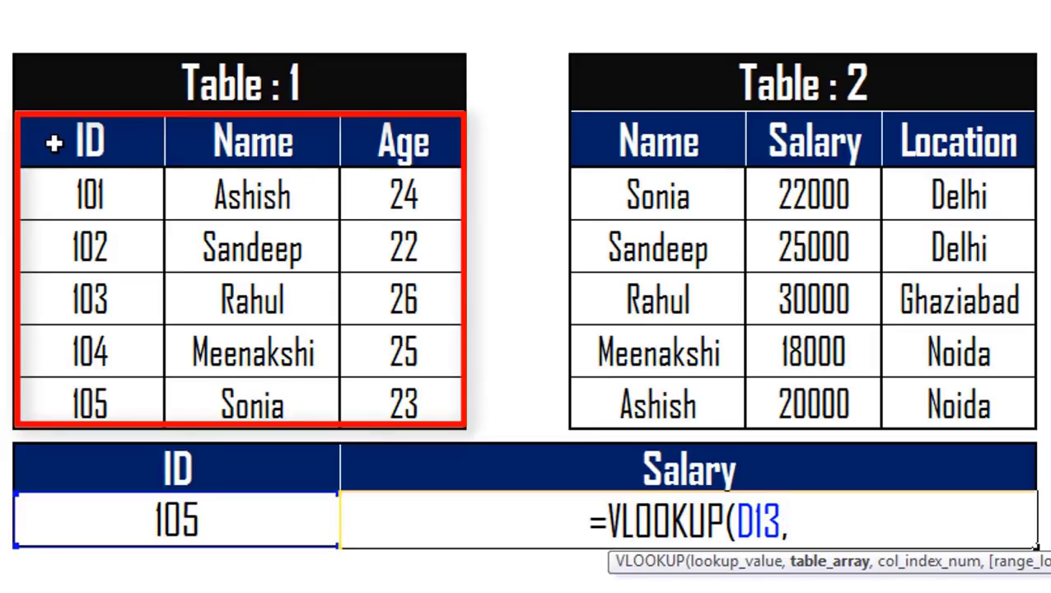
left_click_drag(54, 144, 402, 409)
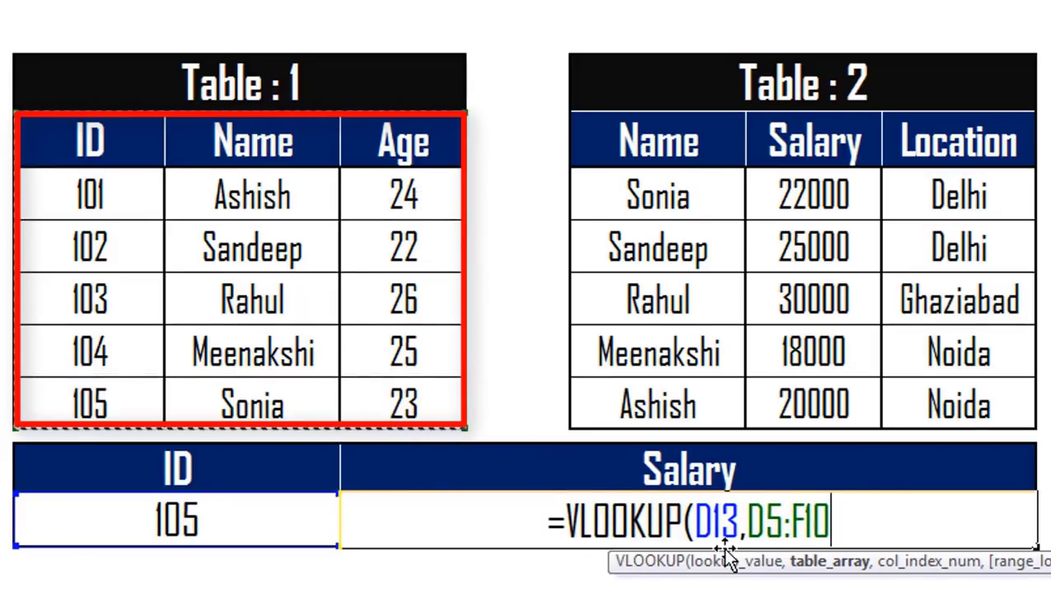
type(",")
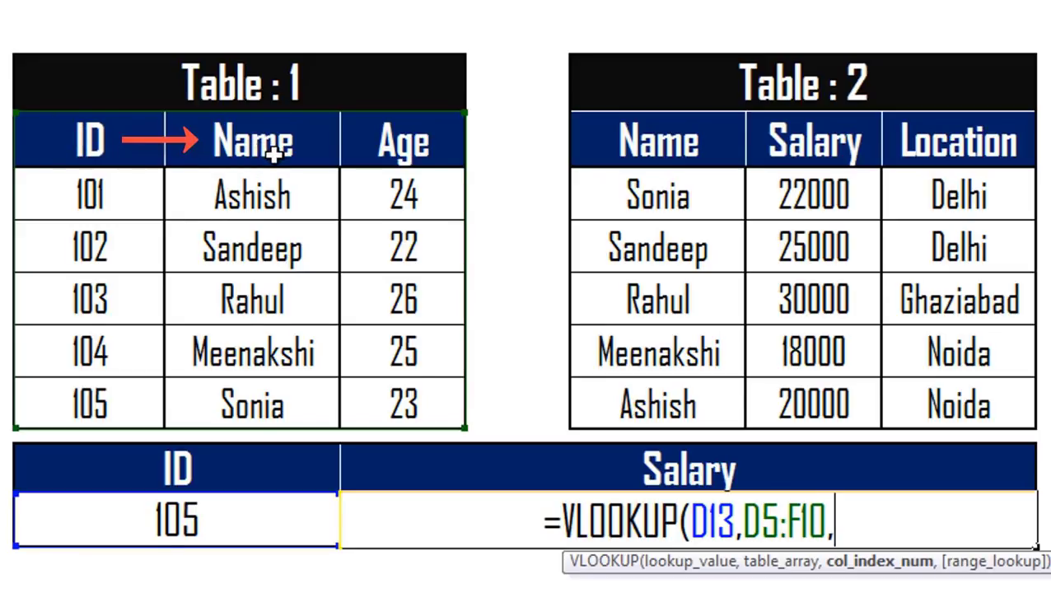
type("2")
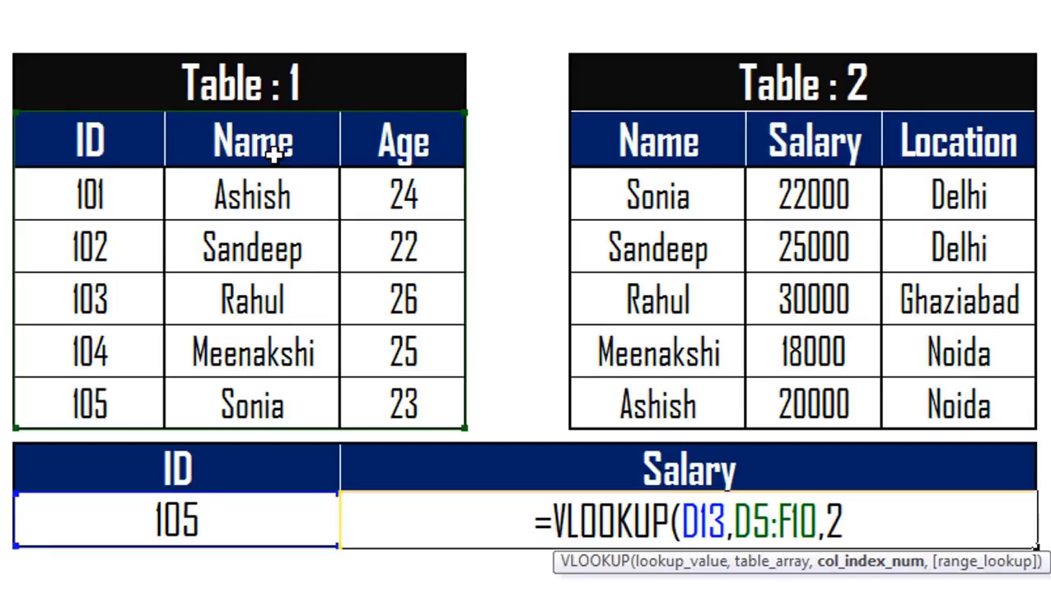
type(",")
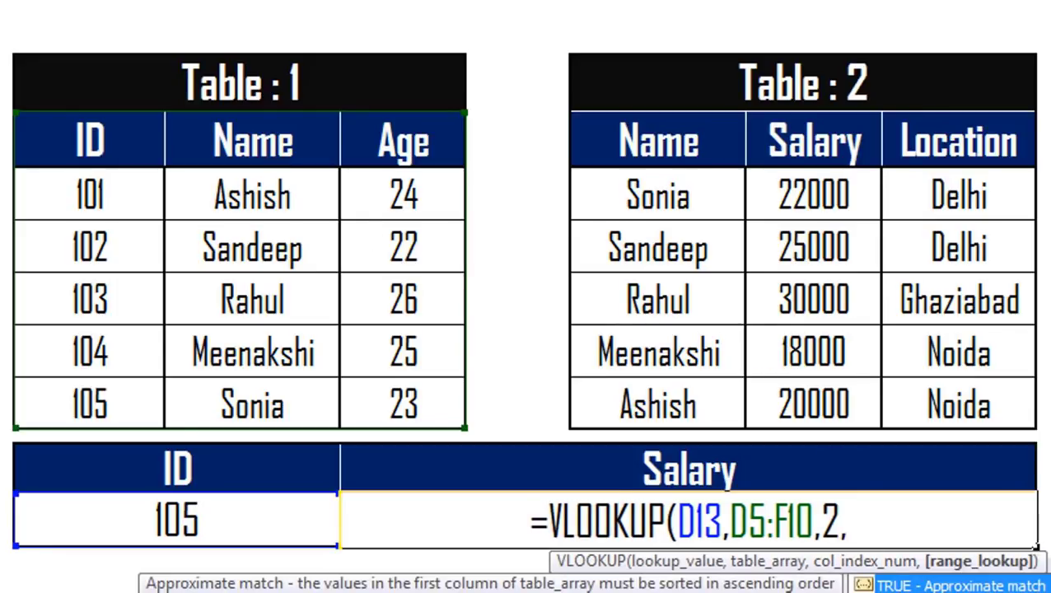
type("0")
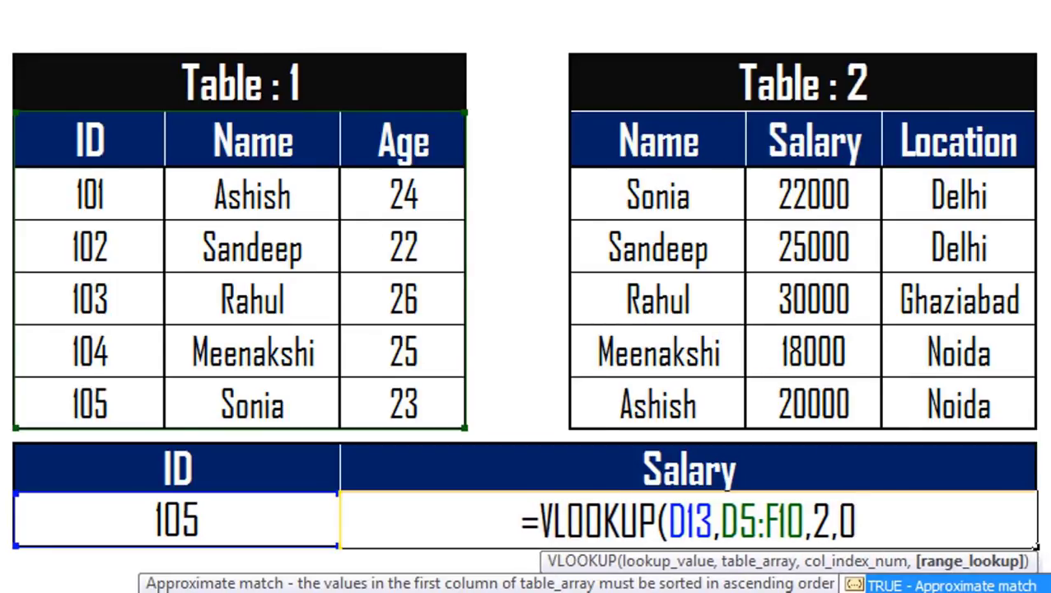
type(")")
key("Return")
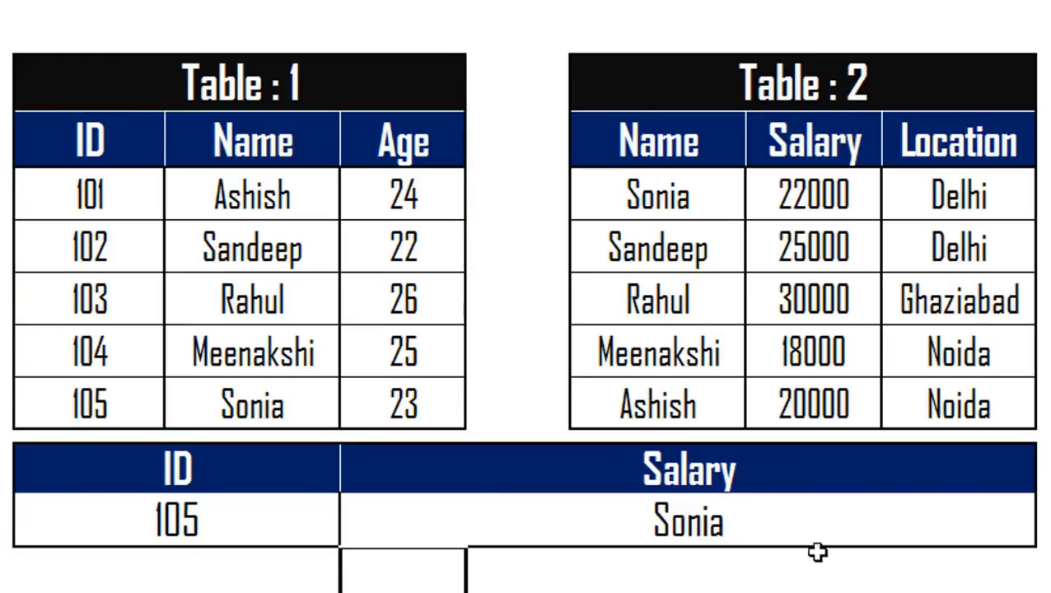
left_click(793, 513)
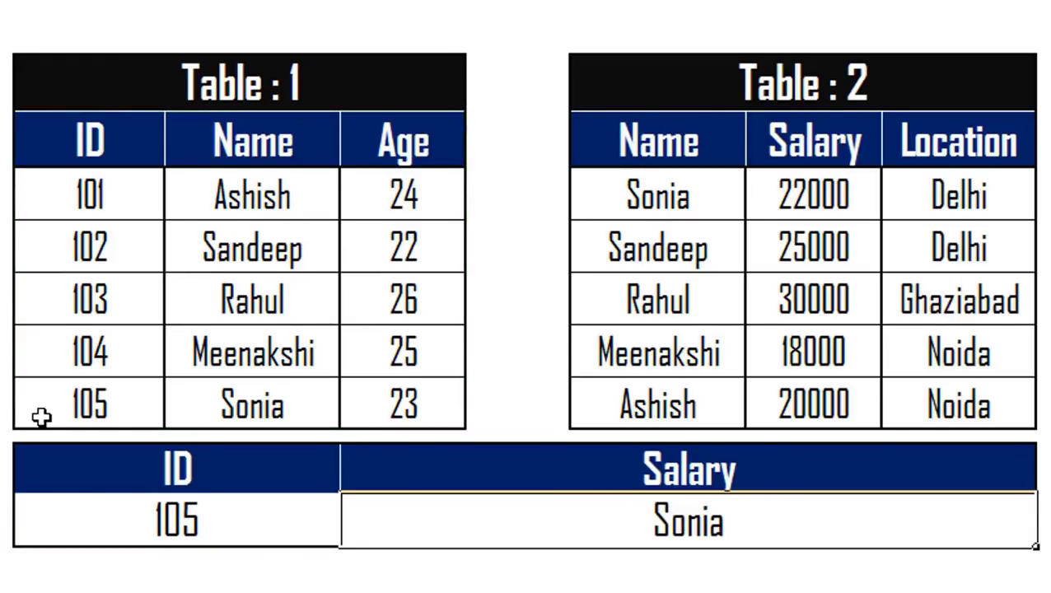
left_click_drag(42, 415, 225, 403)
left_click(221, 407)
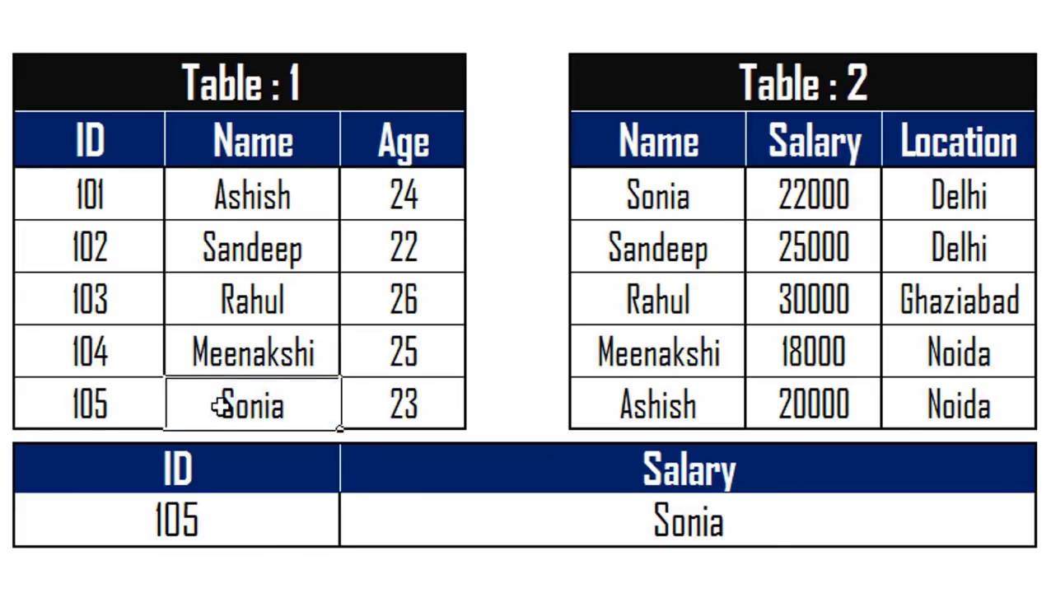
left_click(564, 511)
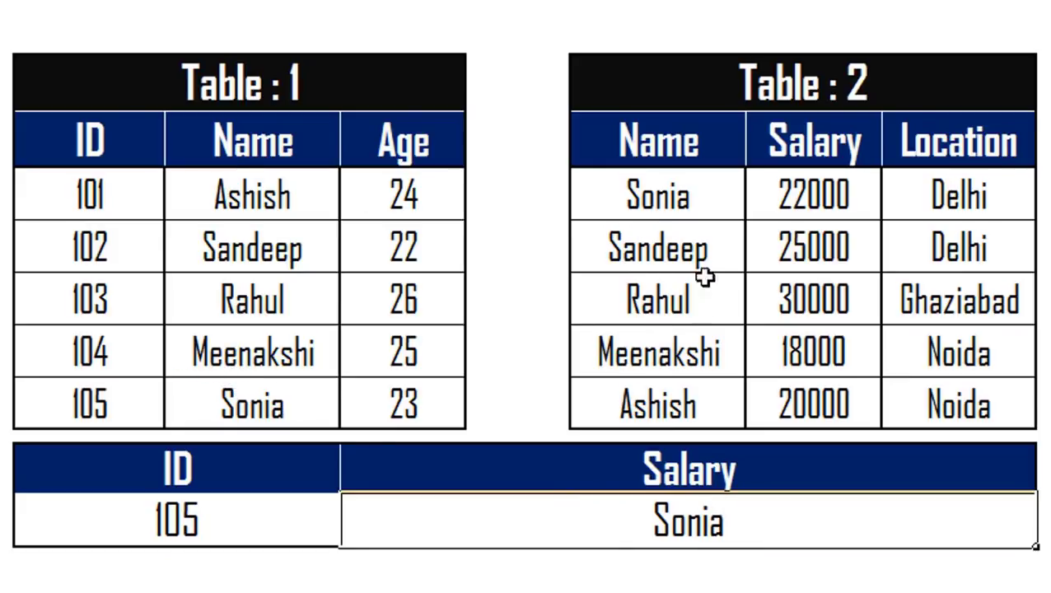
left_click_drag(704, 196, 689, 422)
left_click(673, 199)
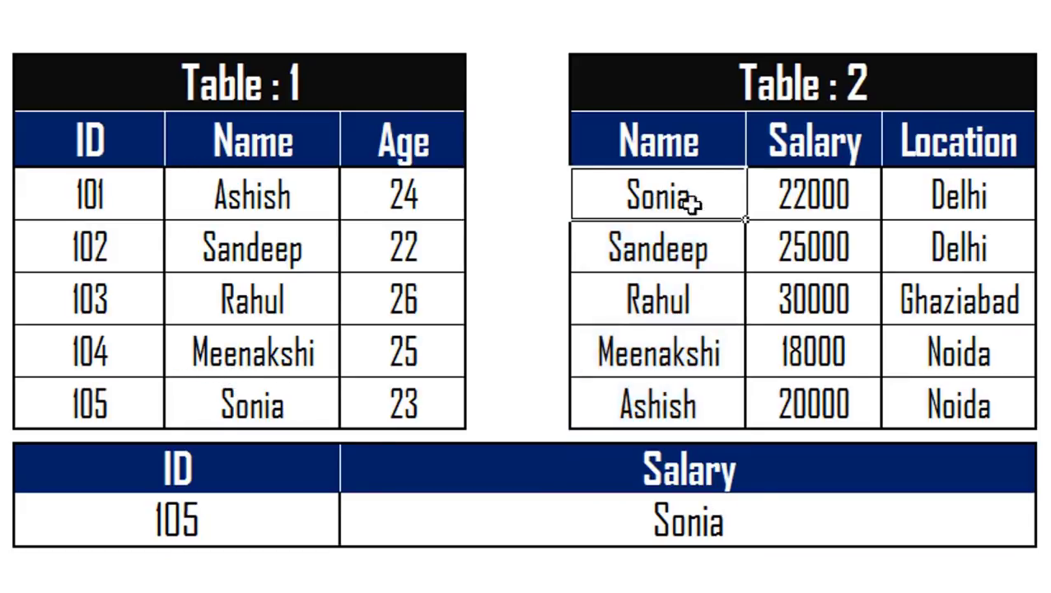
left_click_drag(790, 193, 792, 402)
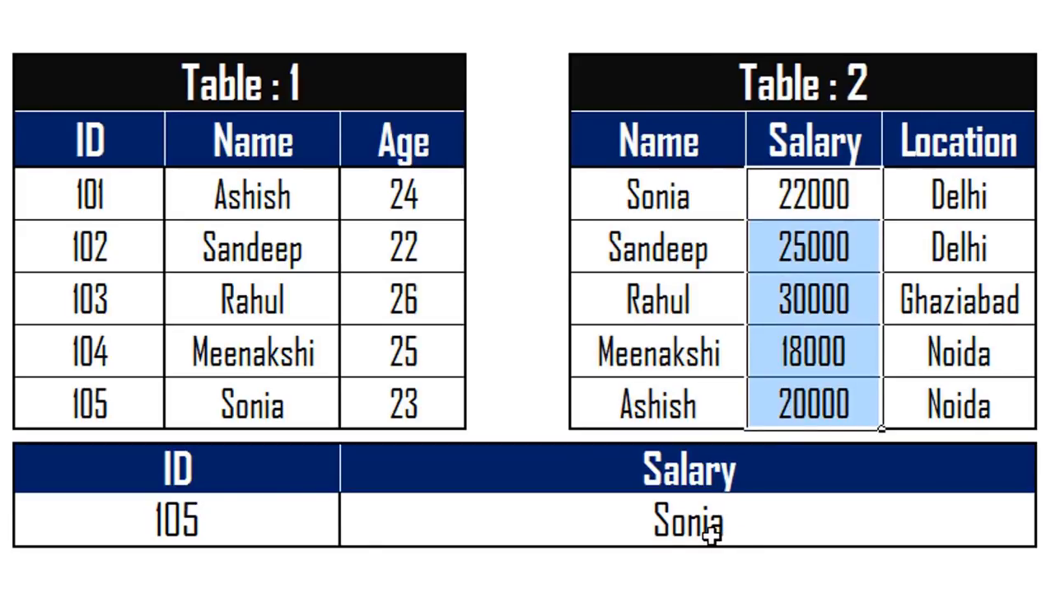
- Wrap the existing VLOOKUP inside a new outer VLOOKUP as its lookup value
double_click(661, 520)
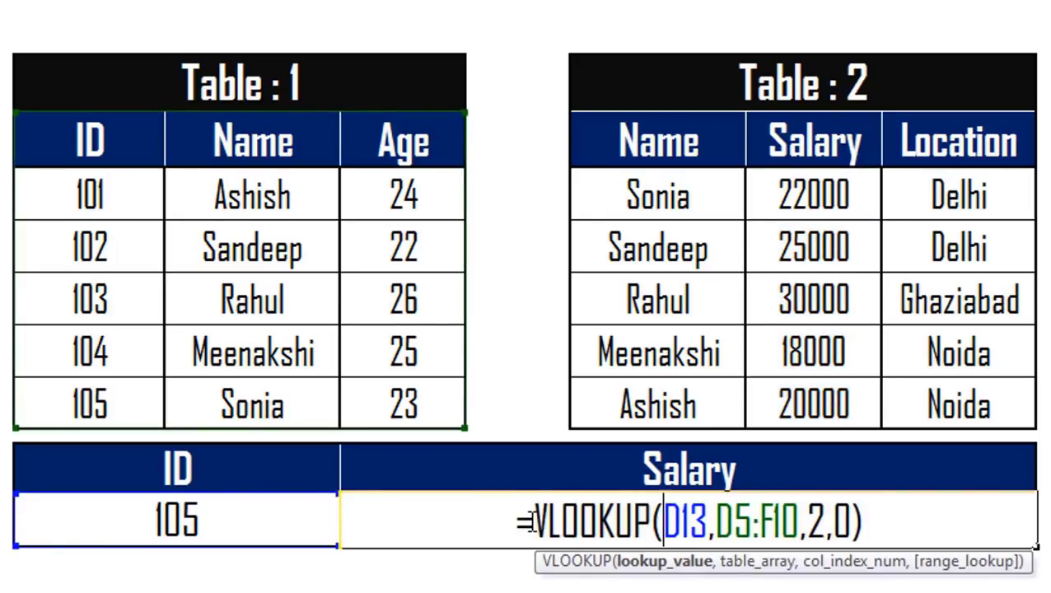
left_click(533, 524)
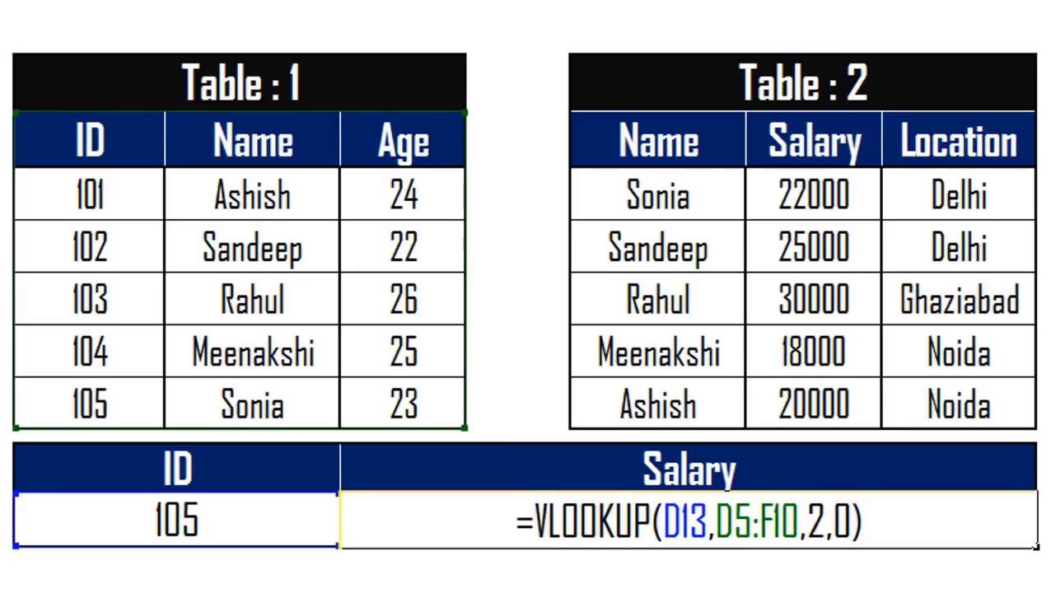
type("vlookup")
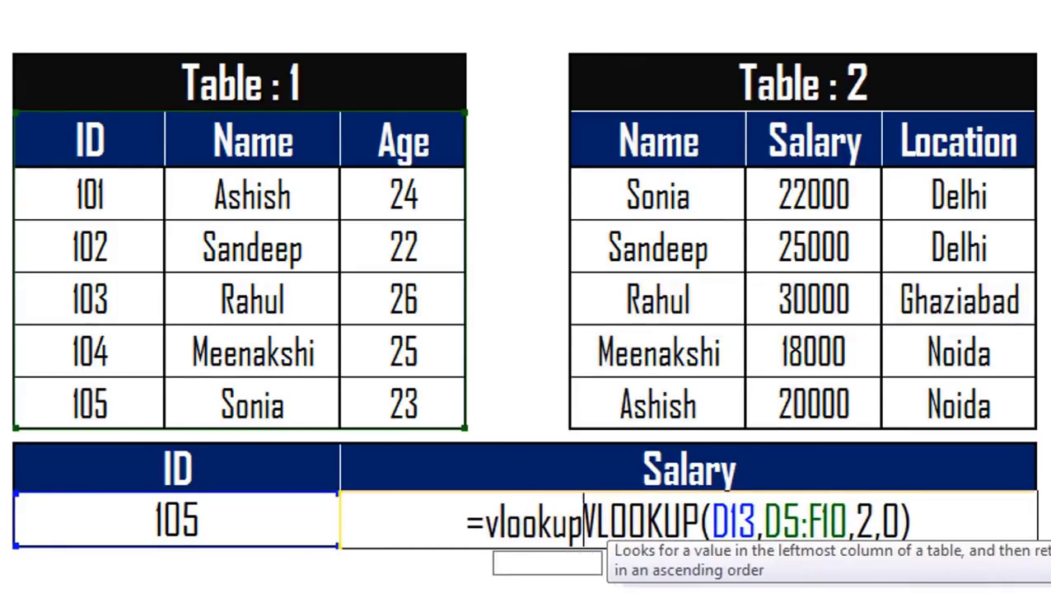
key("Tab")
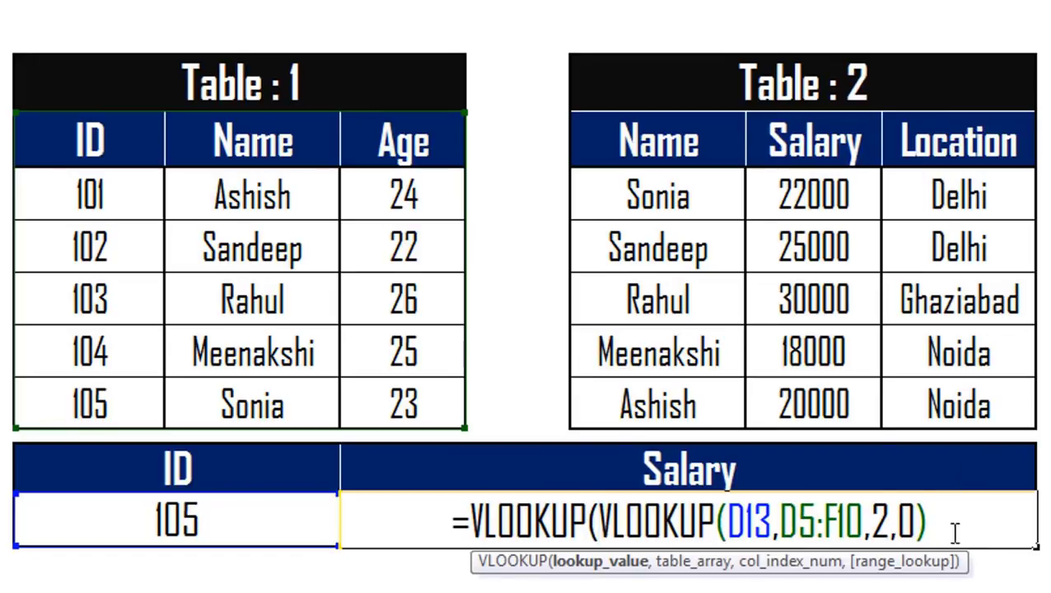
left_click(626, 560)
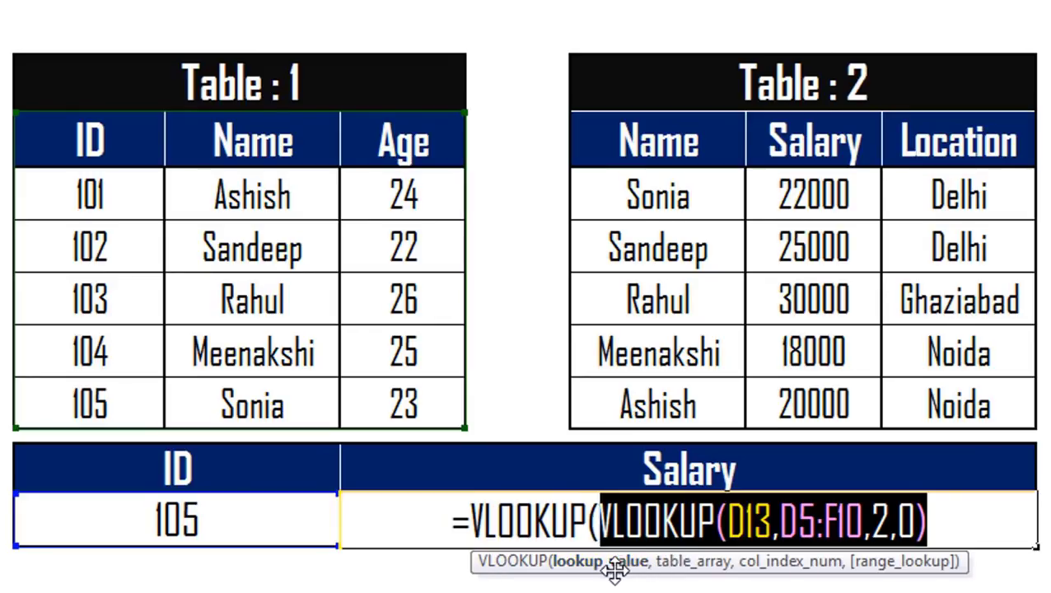
- Complete the outer VLOOKUP with Table 2 range H5:J10, column 2, exact match, returning 22000
left_click(935, 519)
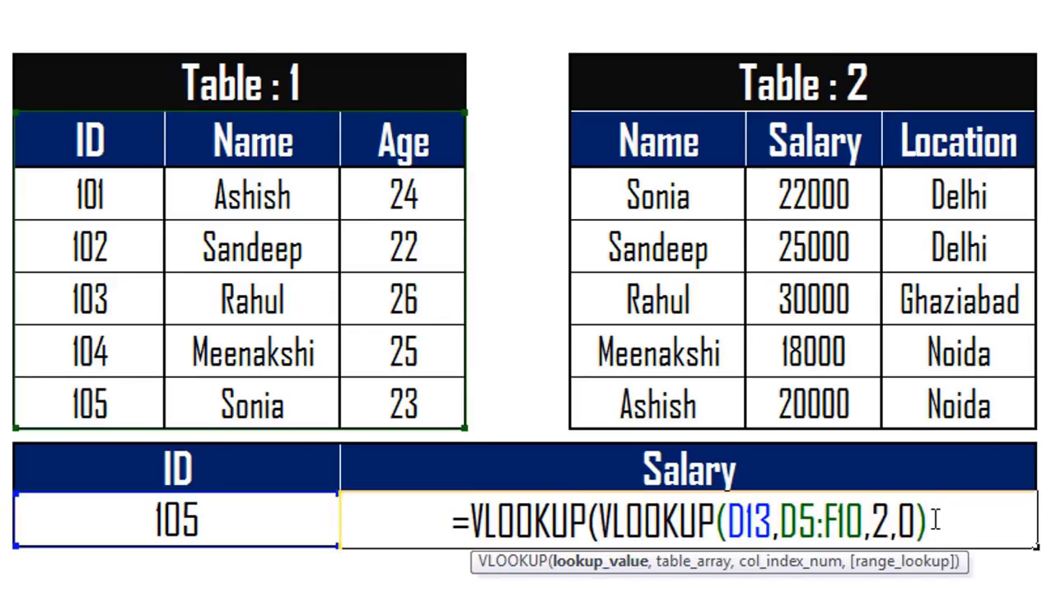
type(",")
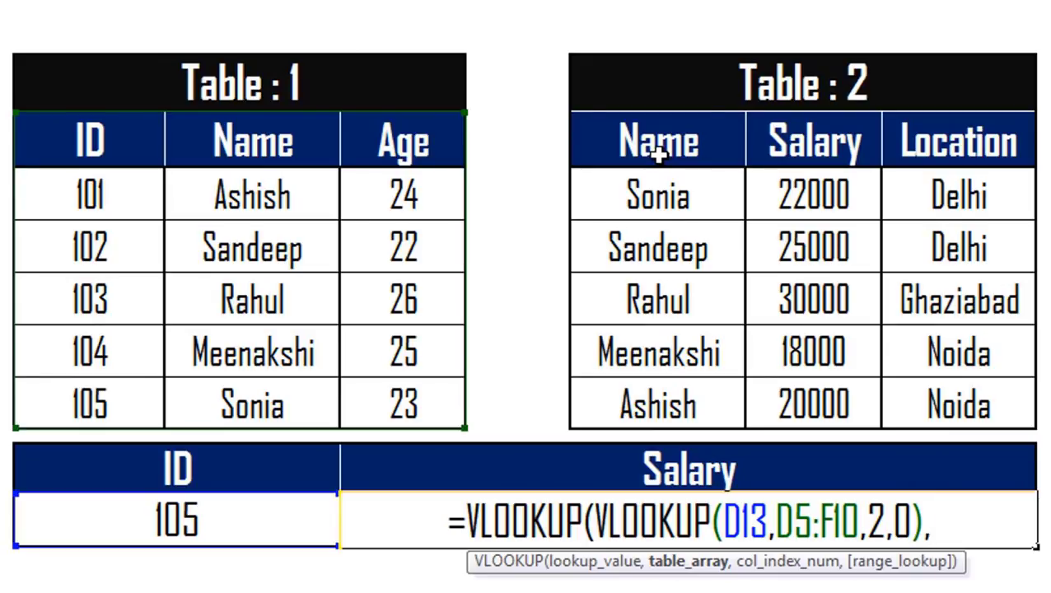
mouse_move(659, 157)
left_mouse_down()
mouse_move(833, 241)
mouse_move(943, 404)
left_mouse_up()
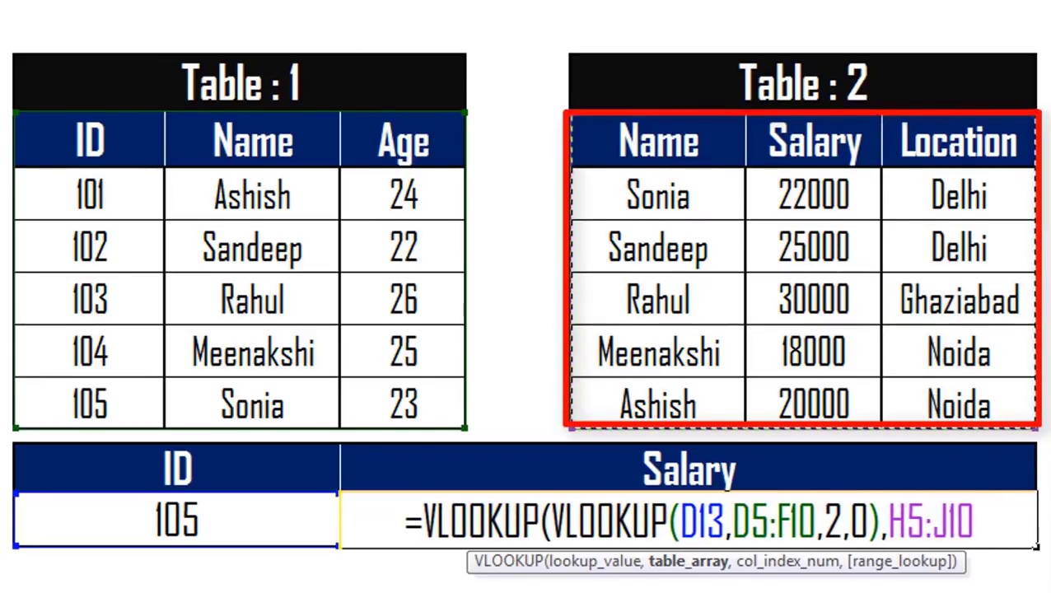
type(",")
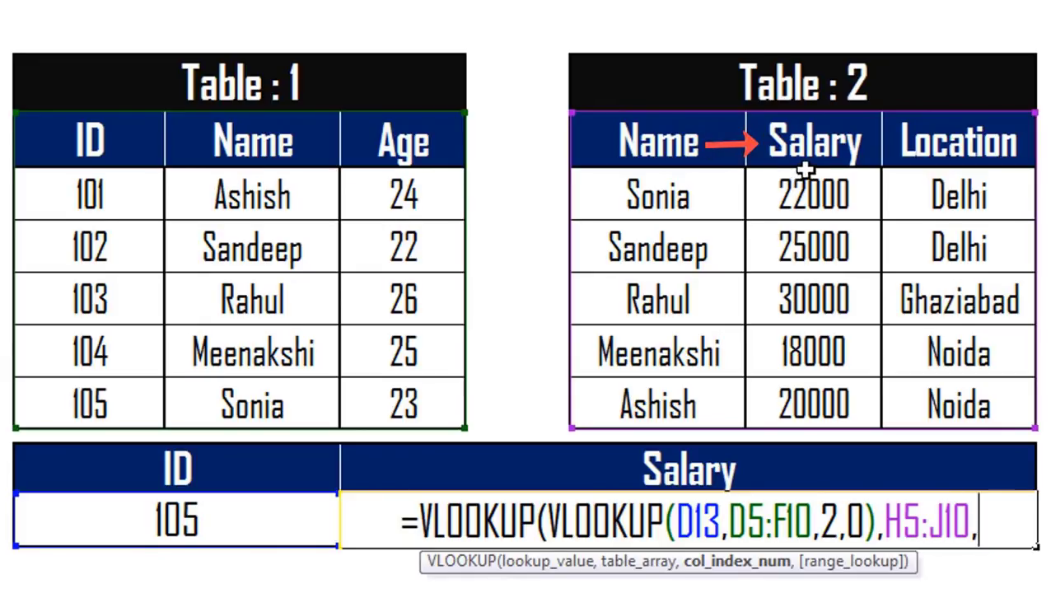
type("2")
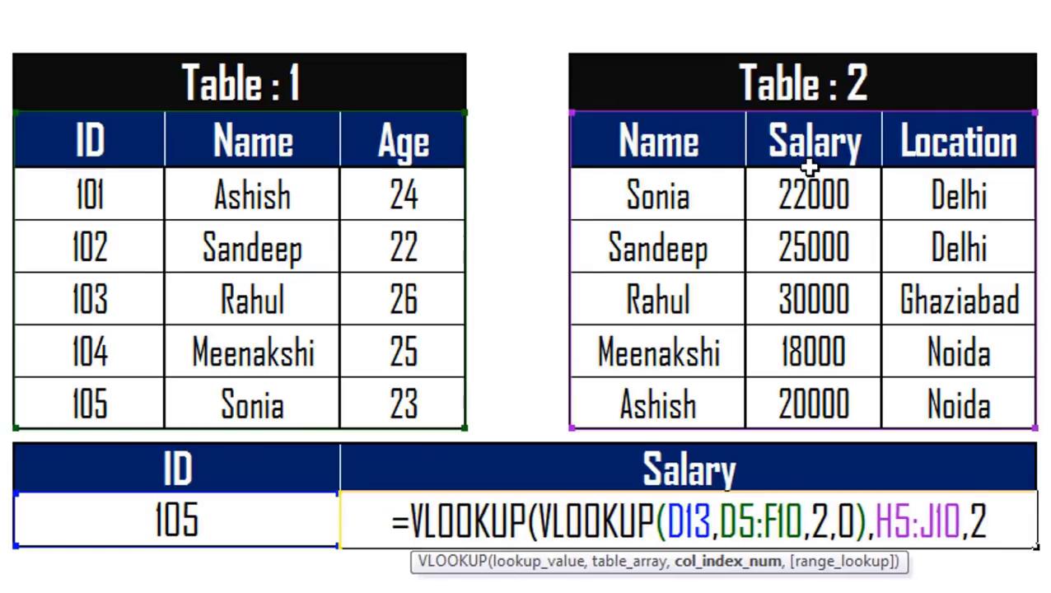
type(",")
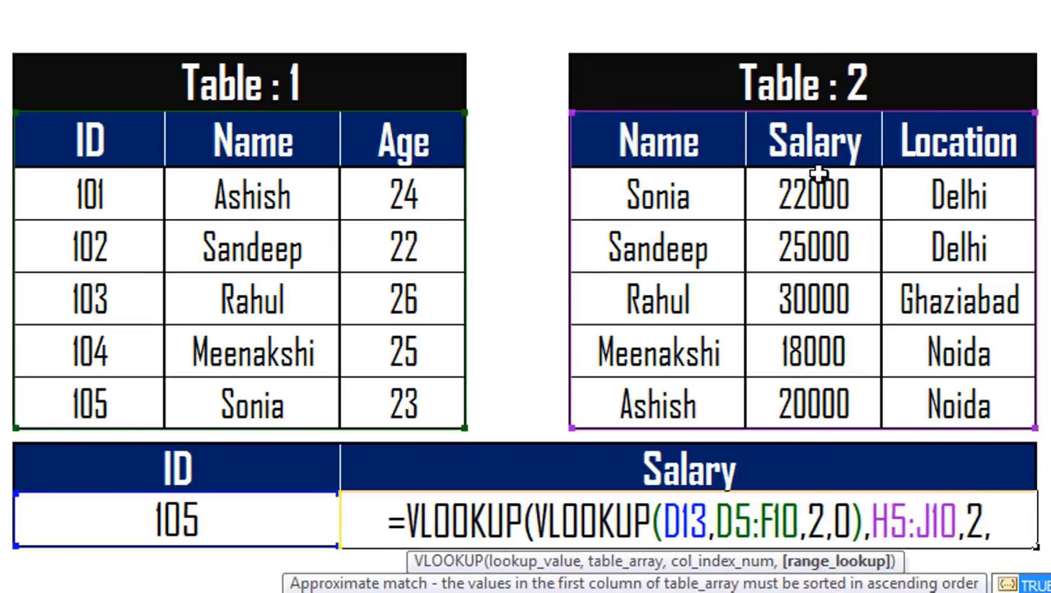
type("0)")
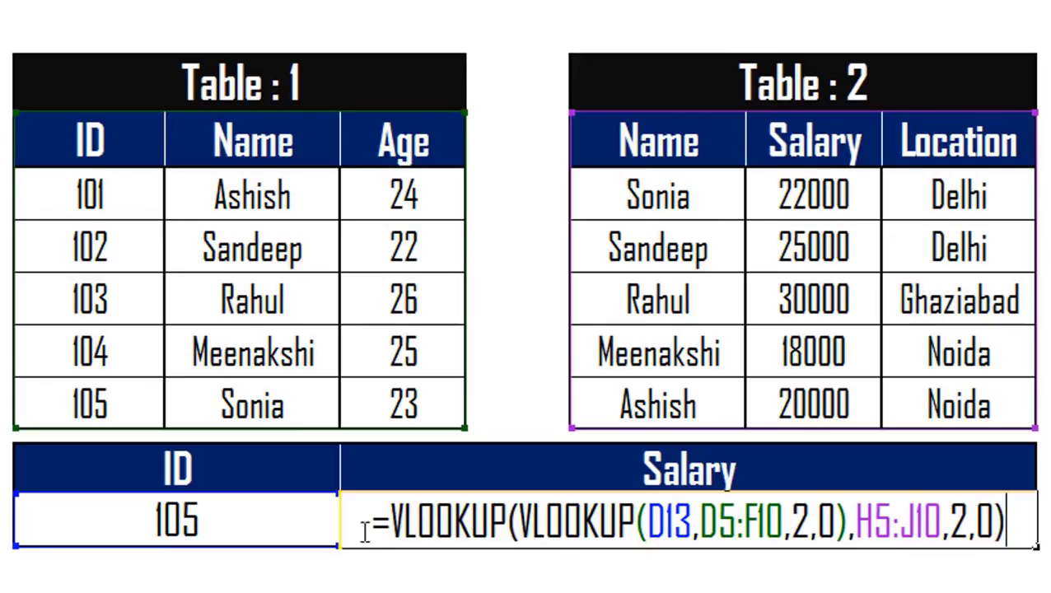
left_click_drag(390, 520, 1009, 519)
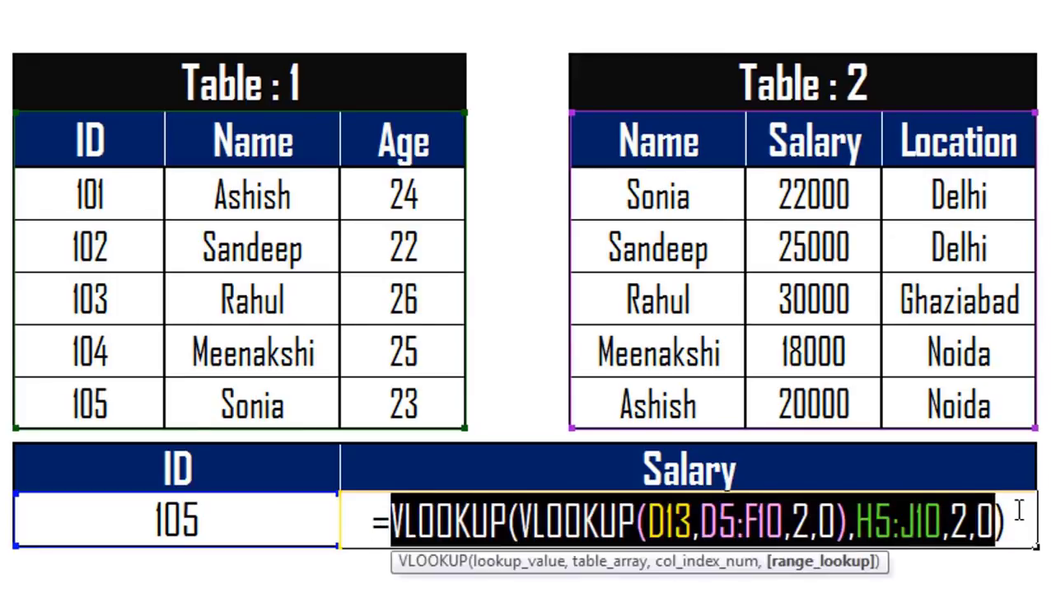
left_click(1019, 511)
key("Return")
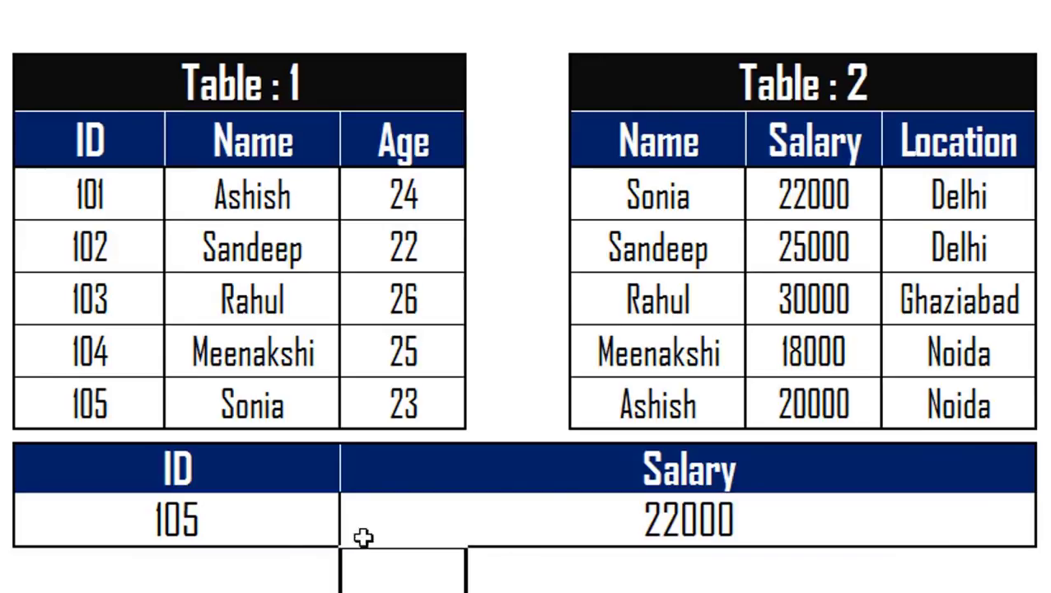
- Check Sonia's salary of 22000, then change the lookup ID to 102
left_click(247, 526)
left_click(270, 405)
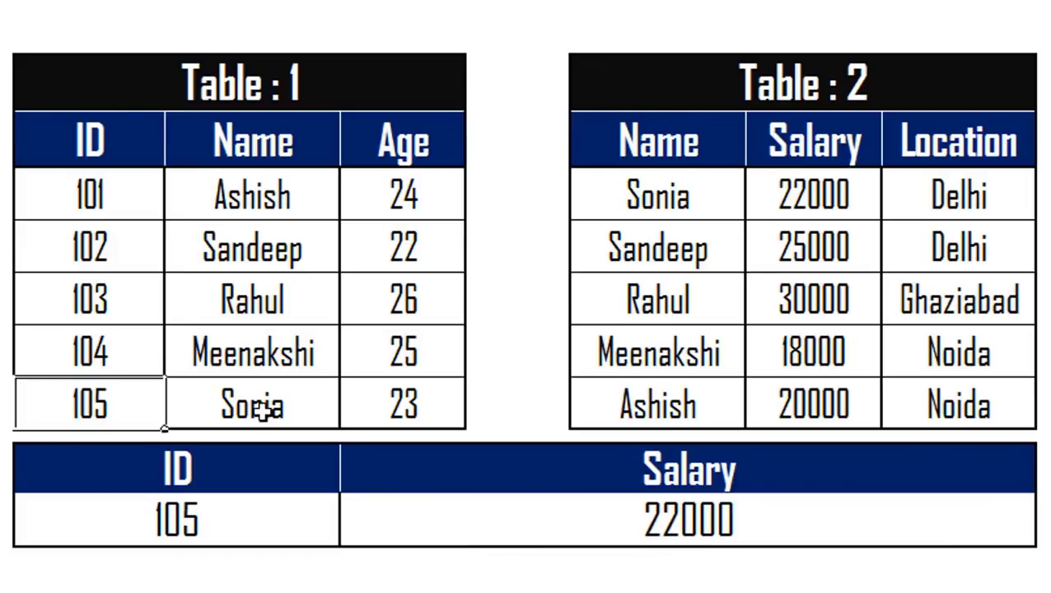
left_click(771, 186)
left_click(261, 516)
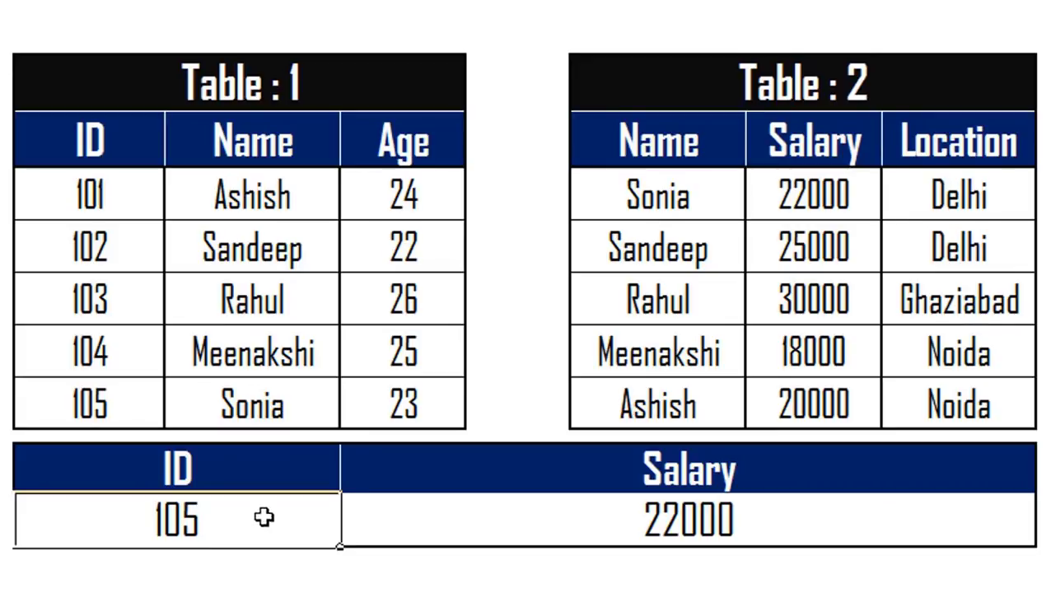
type("1")
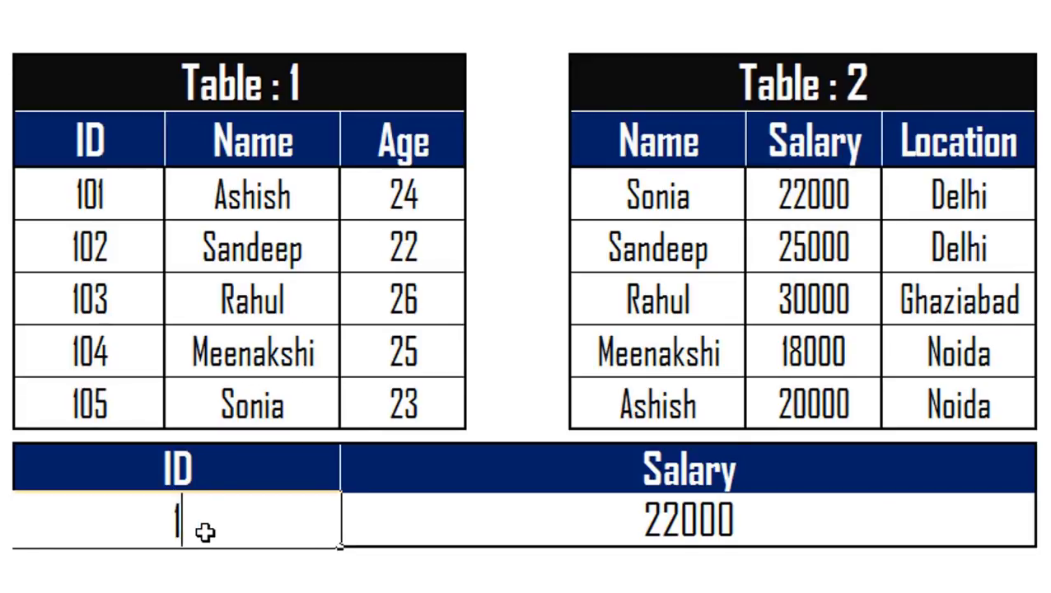
type("02")
key("Return")
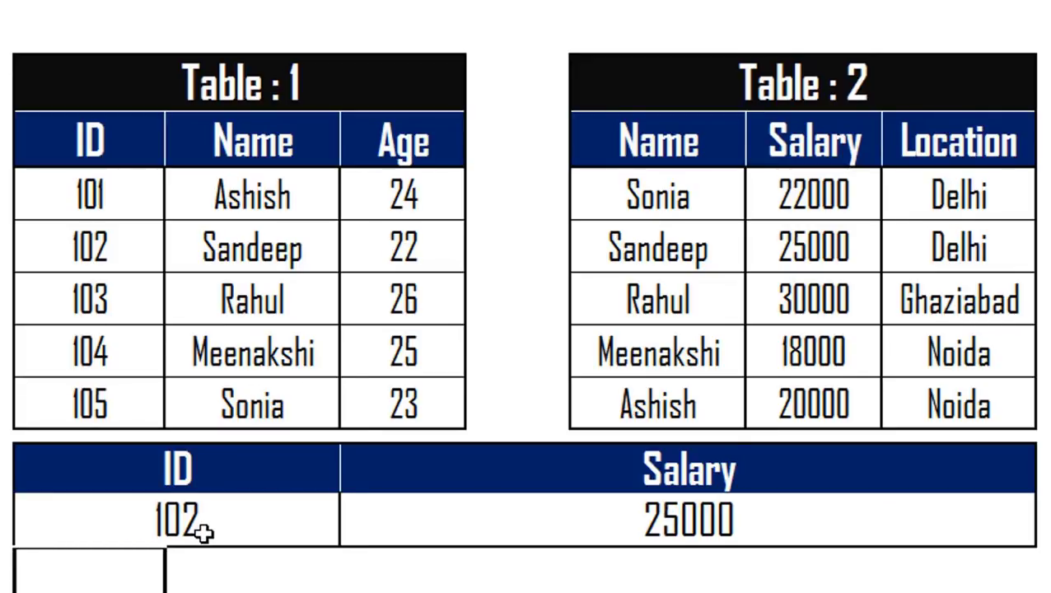
- Mark ID 102 and Sandeep in Table 1 and salary 25000 in Table 2
left_click(204, 532)
left_click(78, 250)
left_click_drag(78, 250, 239, 254)
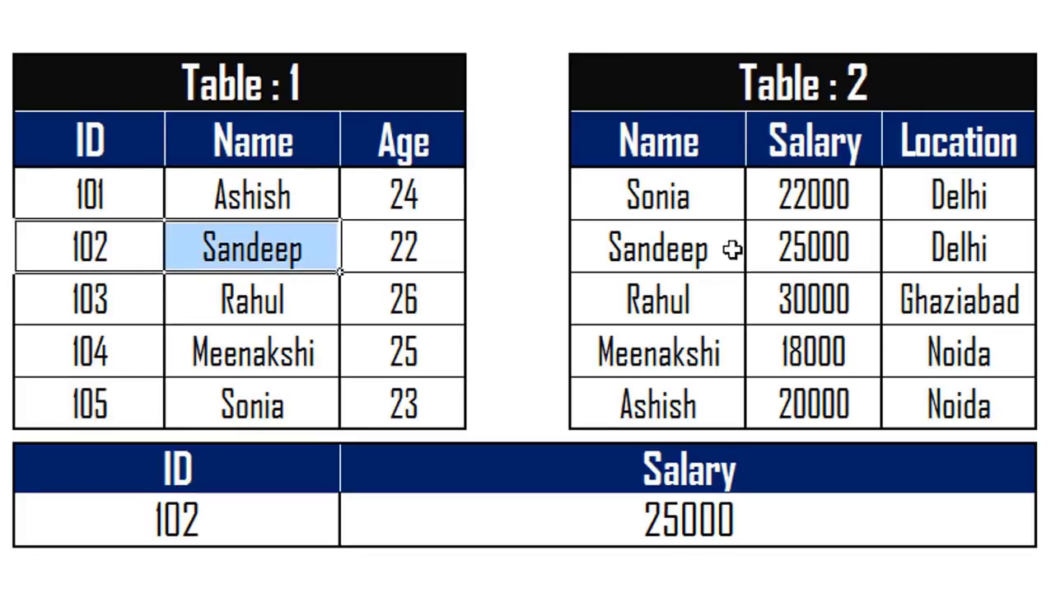
left_click(789, 245)
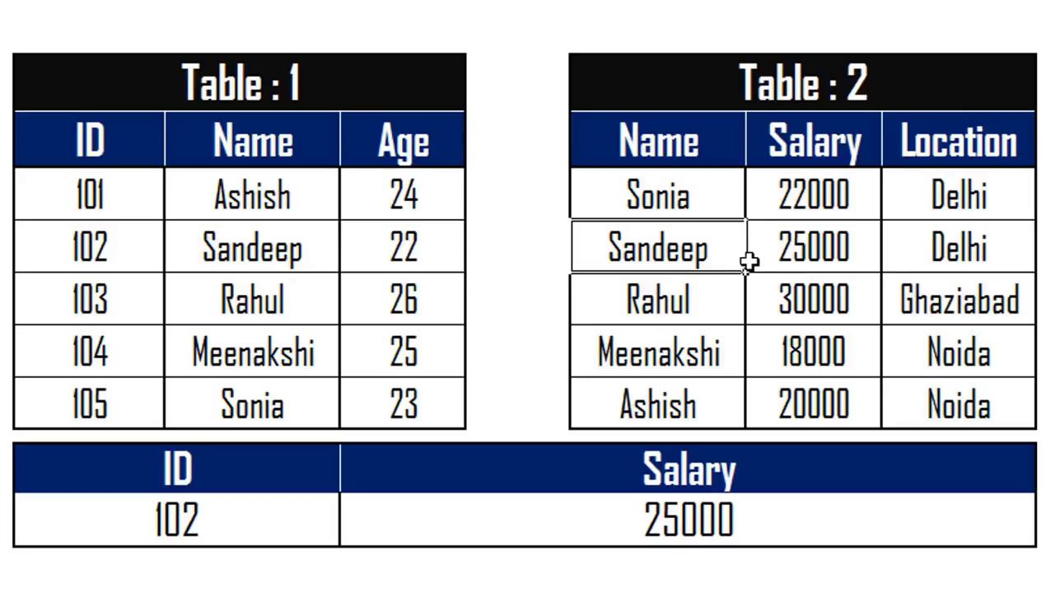
left_click_drag(709, 254, 754, 254)
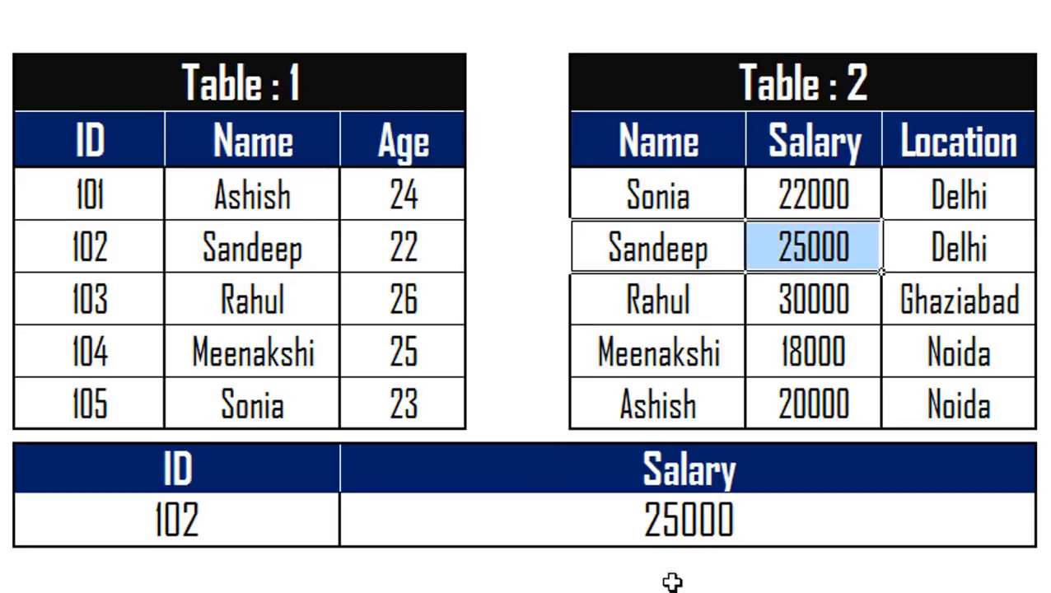
- Rename the Salary result header to Location
double_click(732, 528)
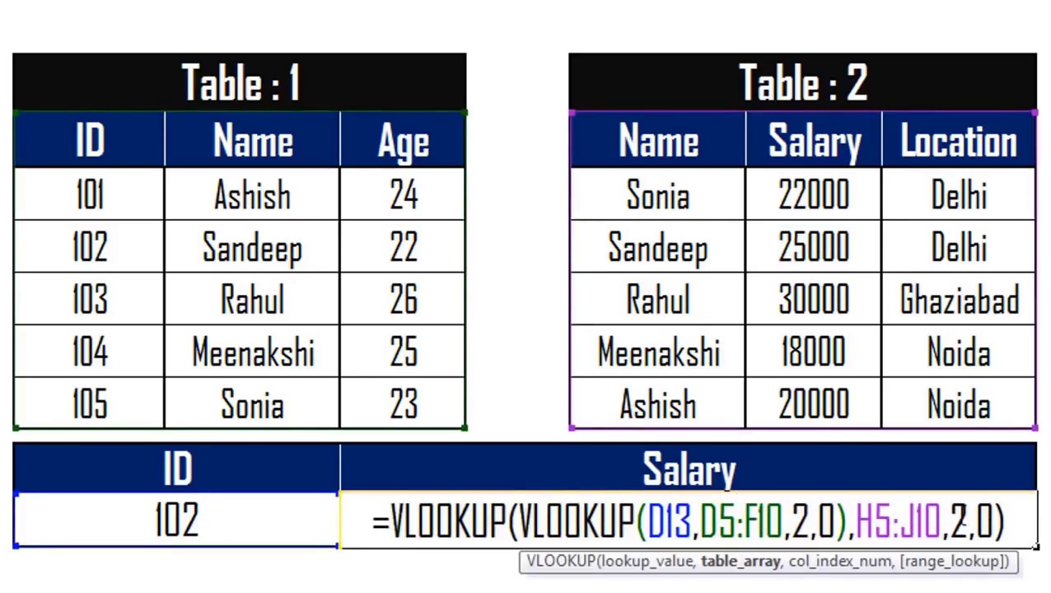
double_click(958, 520)
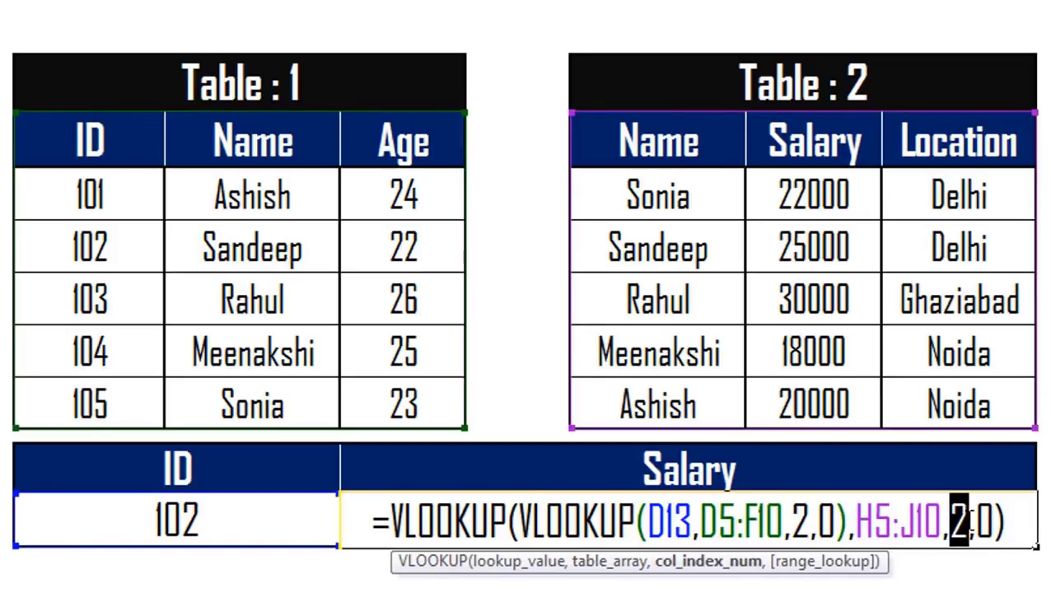
key("Return")
left_click(816, 465)
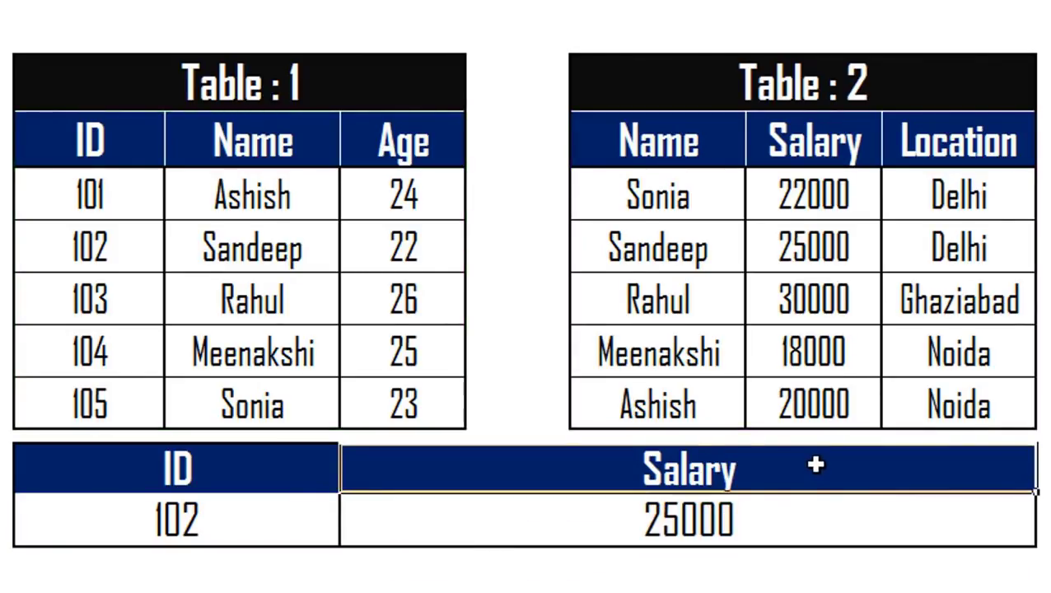
type("Location")
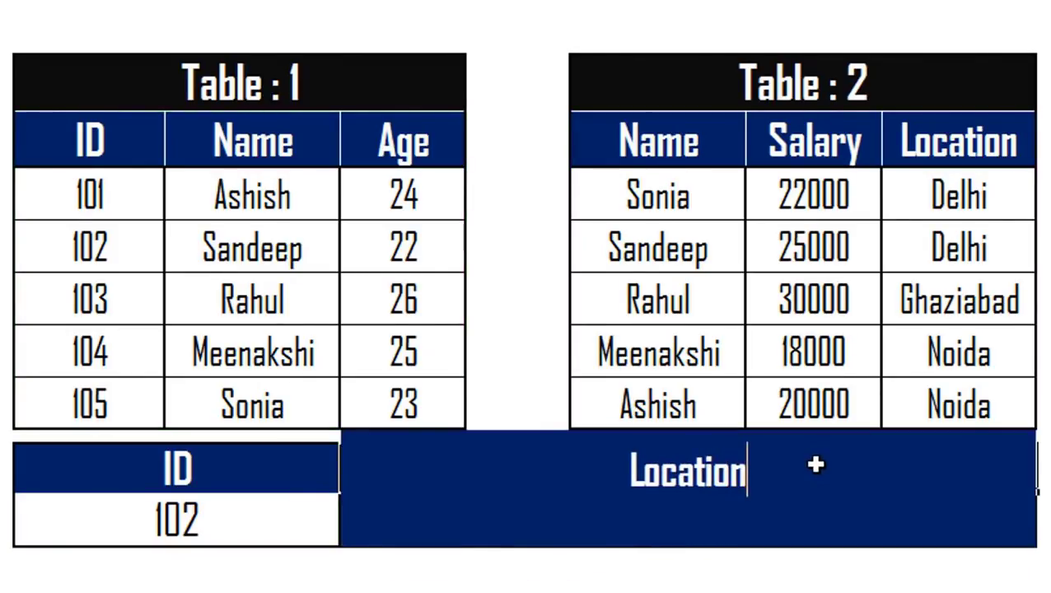
key("Return")
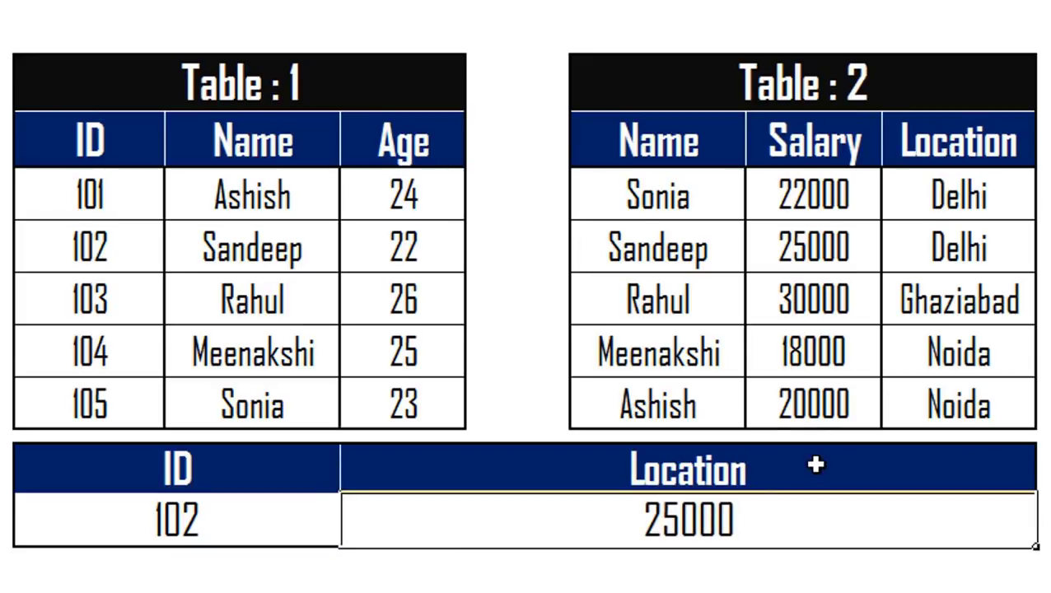
- Change the nested VLOOKUP's column index from 2 to 3, returning Delhi
key("F2")
key("Left")
key("Left")
key("Left")
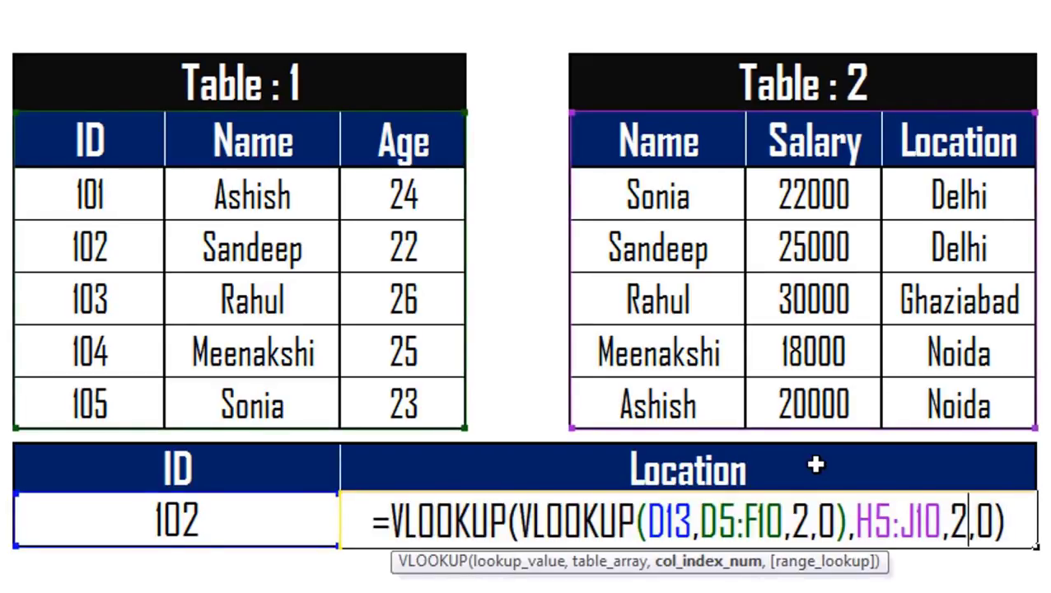
key("BackSpace")
type("3")
key("Return")
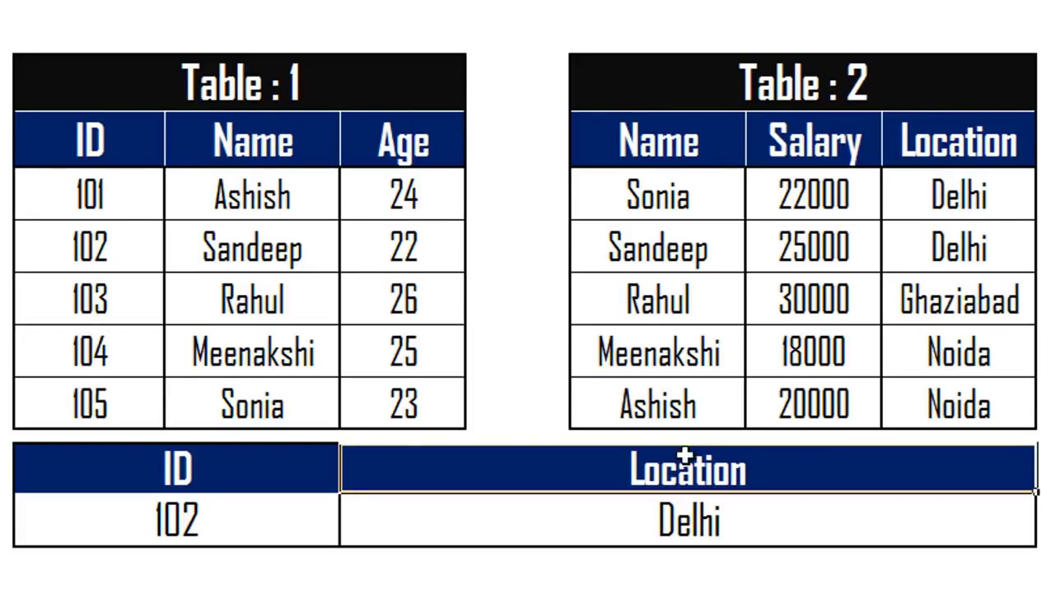
- Reconfirm the Location header and reopen the formula with the column index 3 selected
left_click(641, 470)
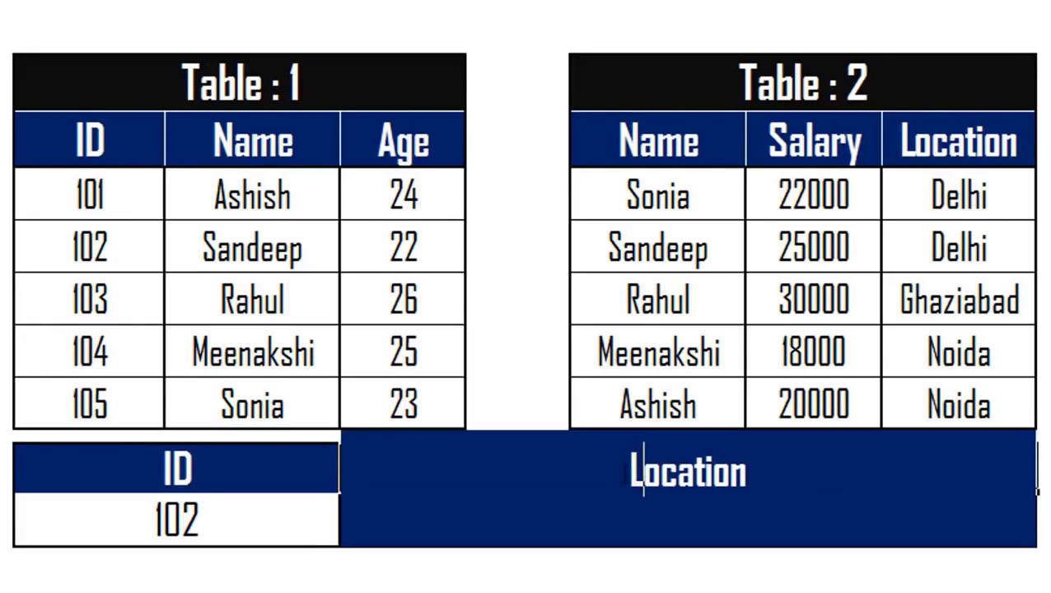
left_click(779, 482)
key("Return")
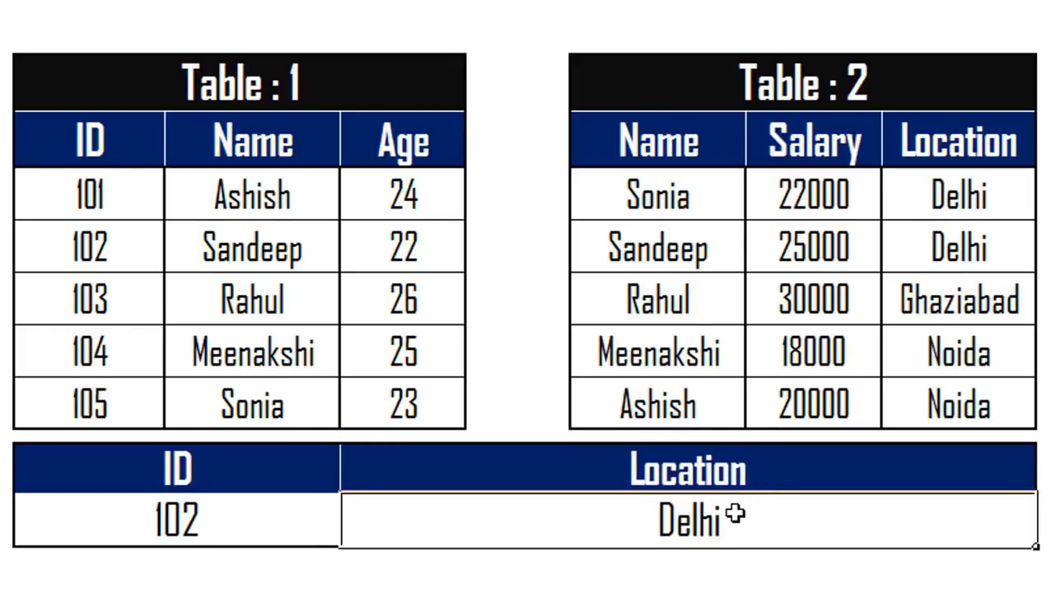
double_click(735, 514)
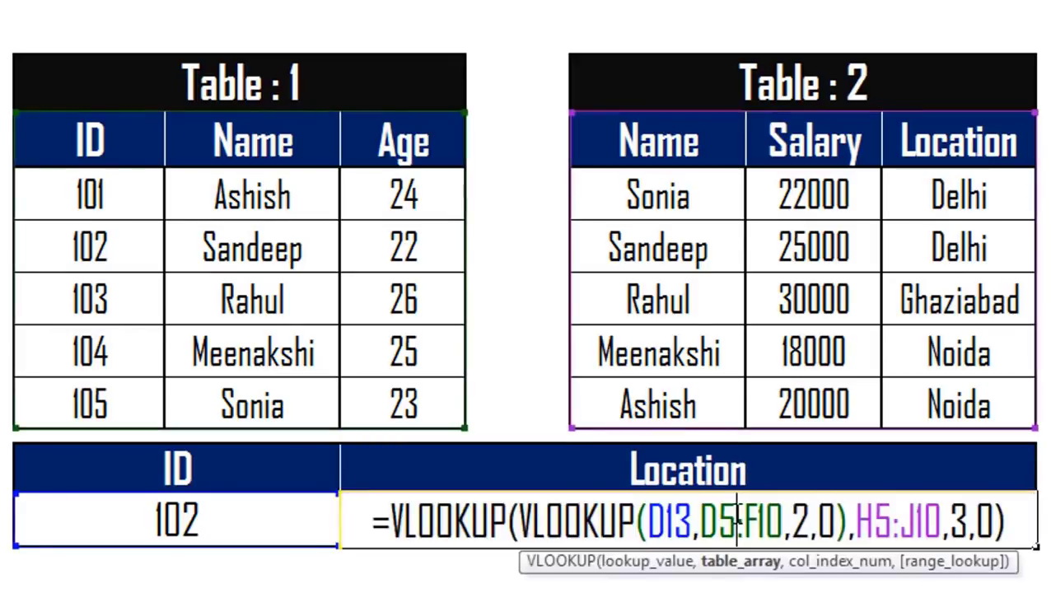
double_click(958, 520)
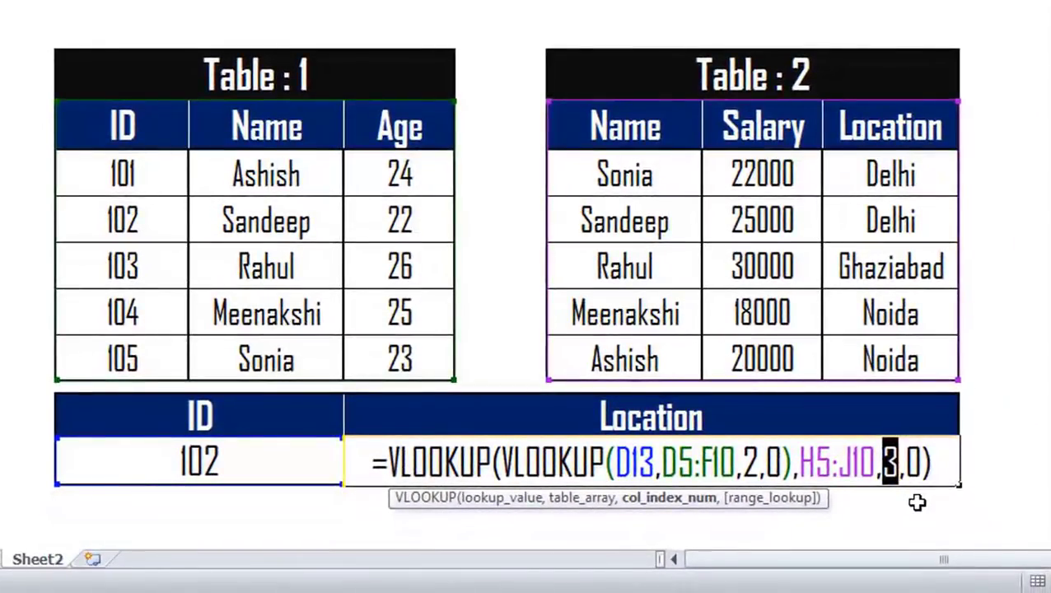
- Replace the column index 3 with MATCH(F12,H5:J5,0), still returning Delhi
type("match")
key("Tab")
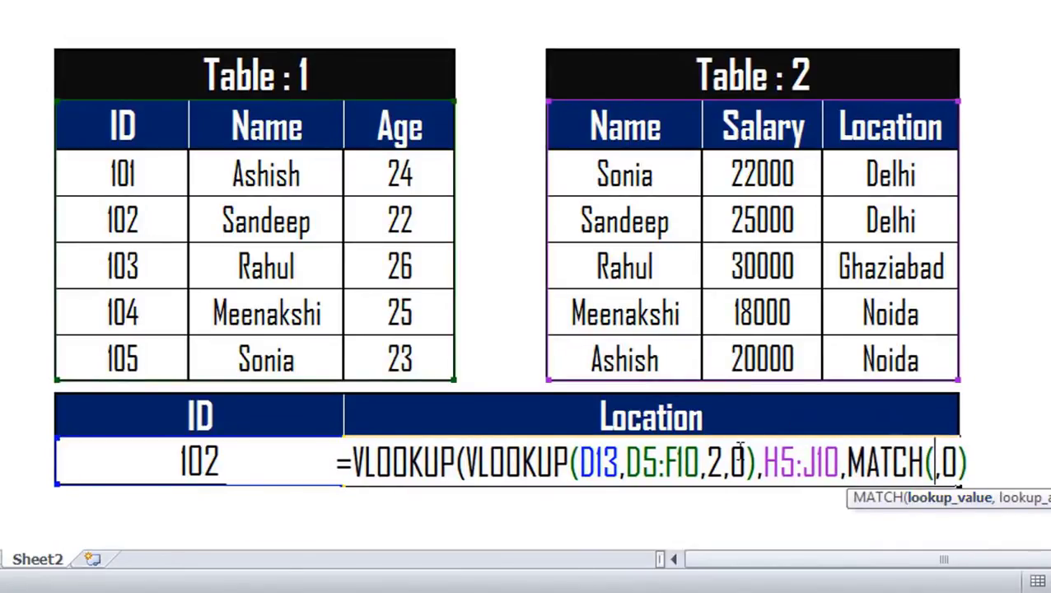
left_click(690, 420)
type(",")
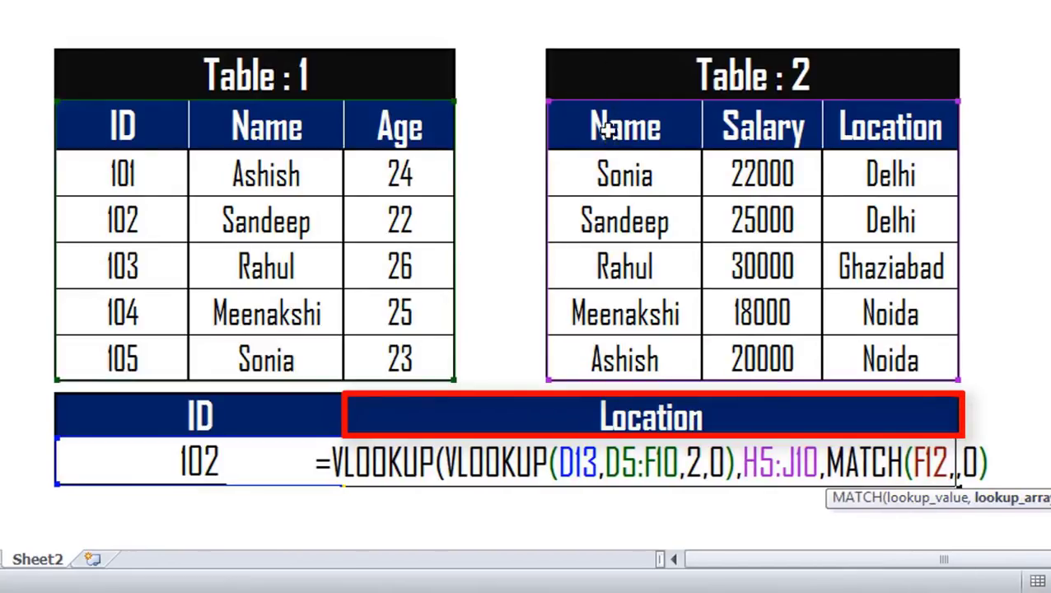
left_click_drag(606, 125, 881, 128)
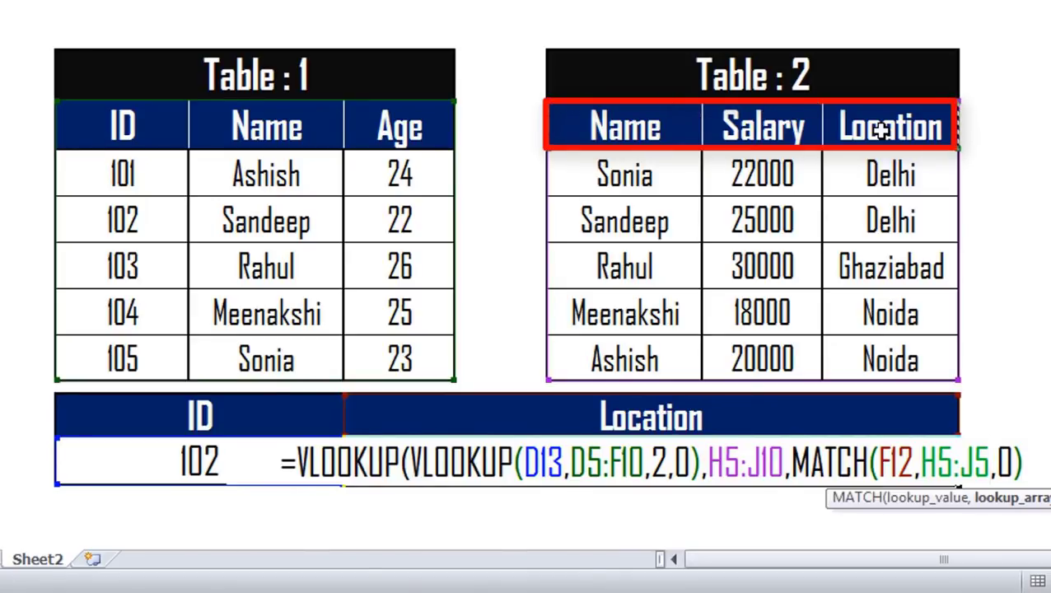
type(",0")
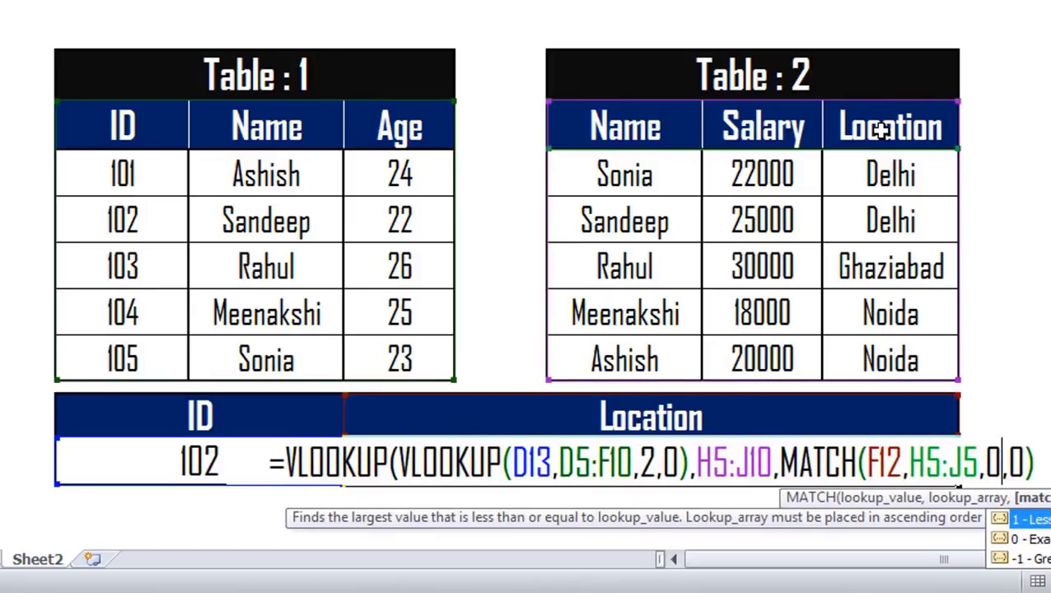
type(")")
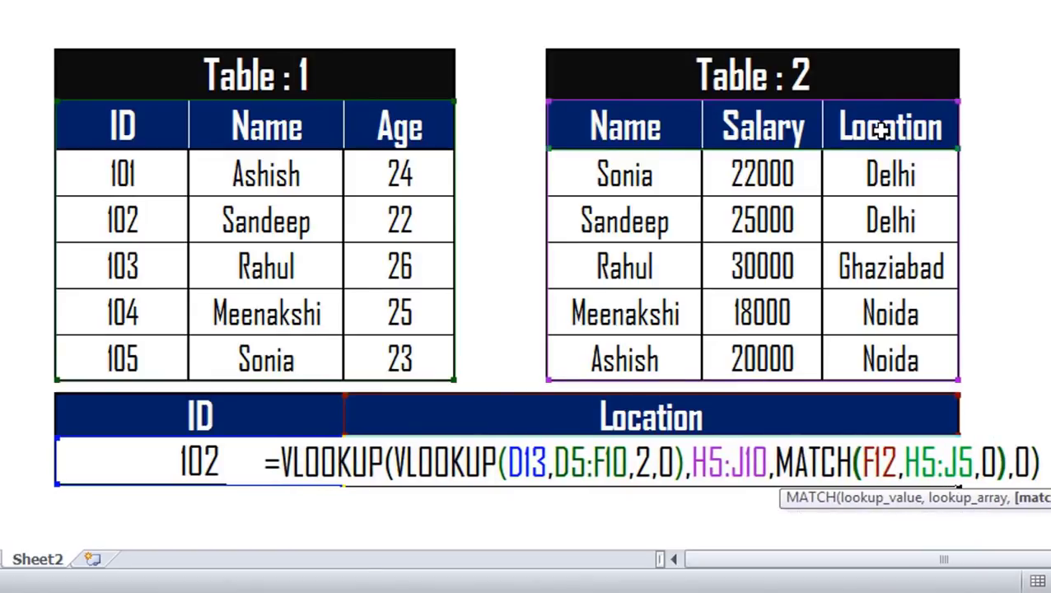
key("Return")
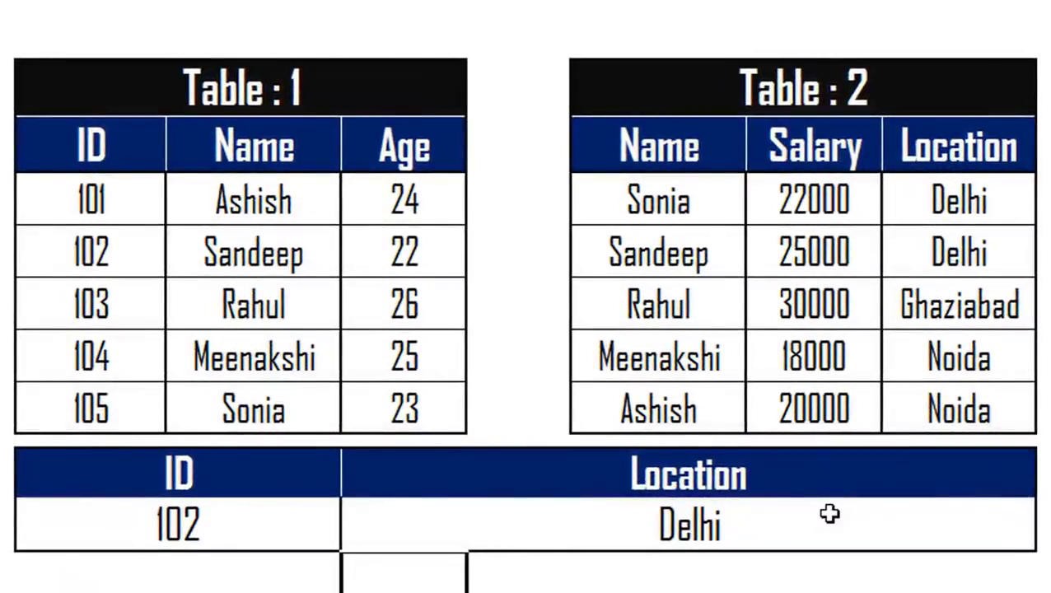
left_click(828, 512)
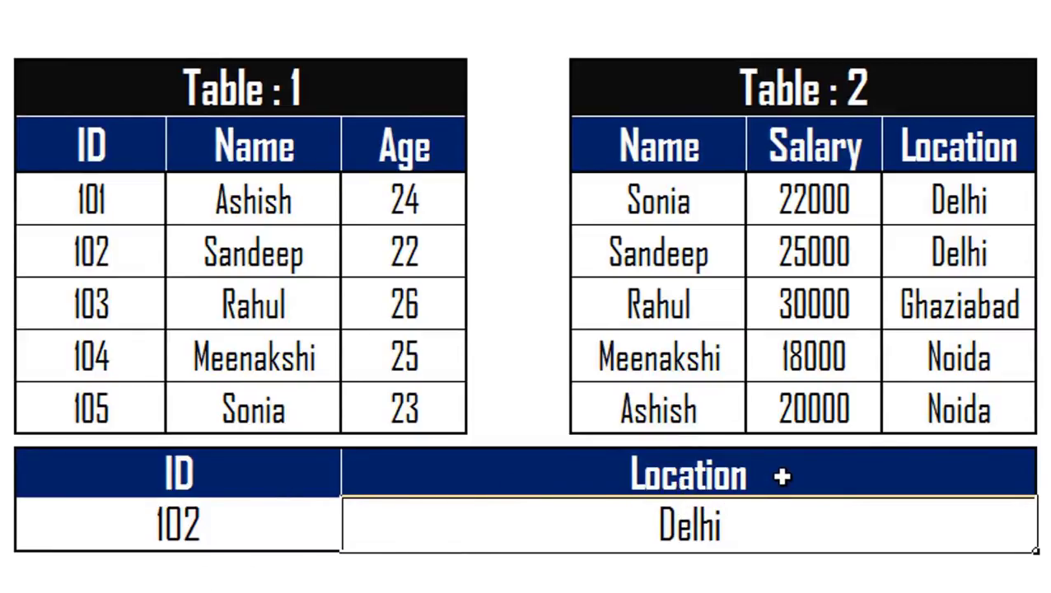
- Enter ID 103 and verify Ghaziabad against Rahul's row in Table 2
left_click(216, 529)
type("10")
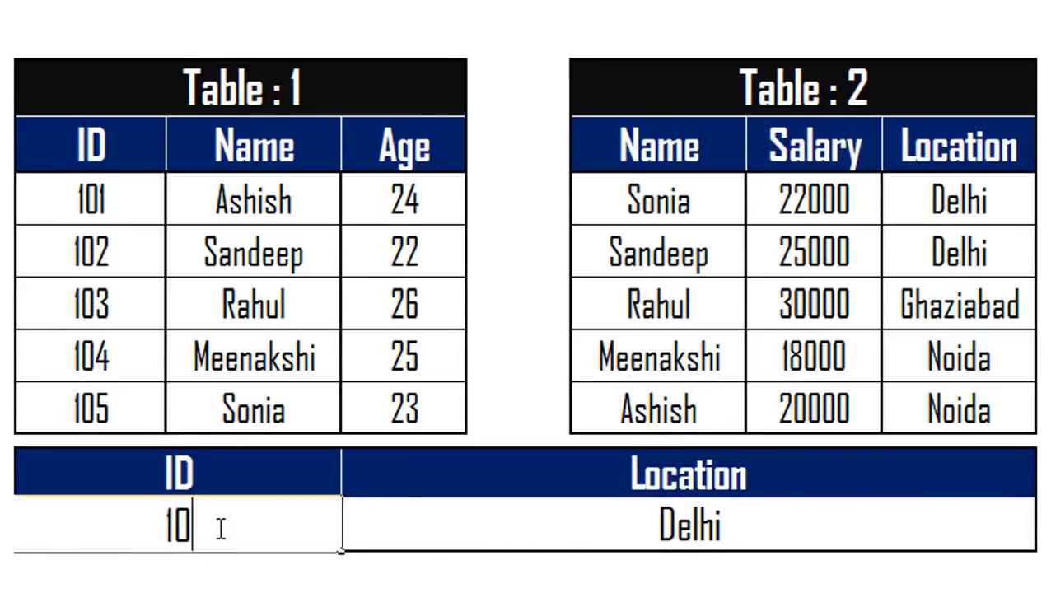
type("3")
key("Return")
left_click(687, 528)
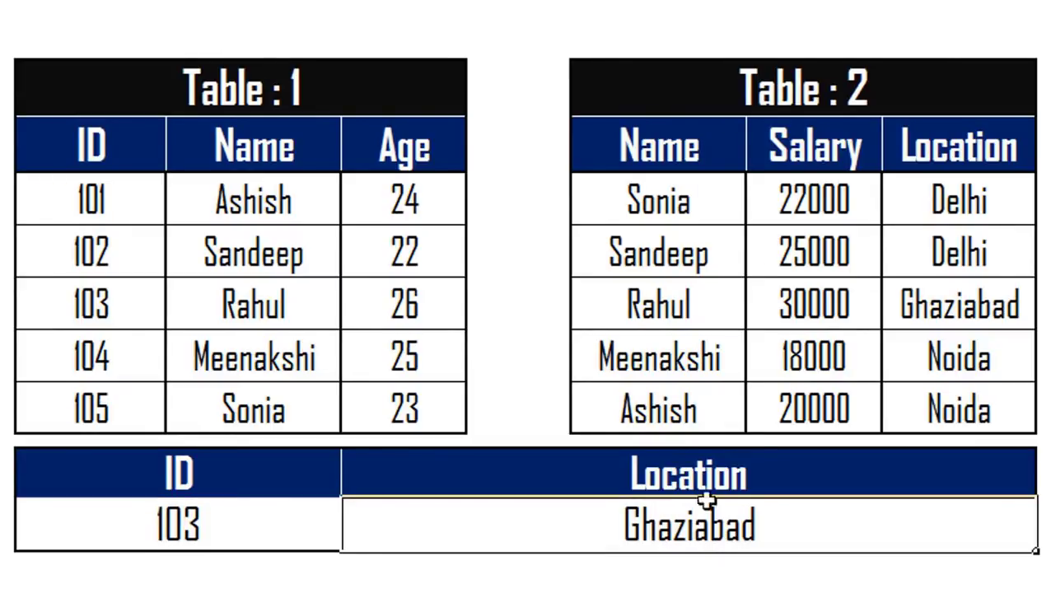
left_click(295, 305)
left_click_drag(700, 302, 1014, 306)
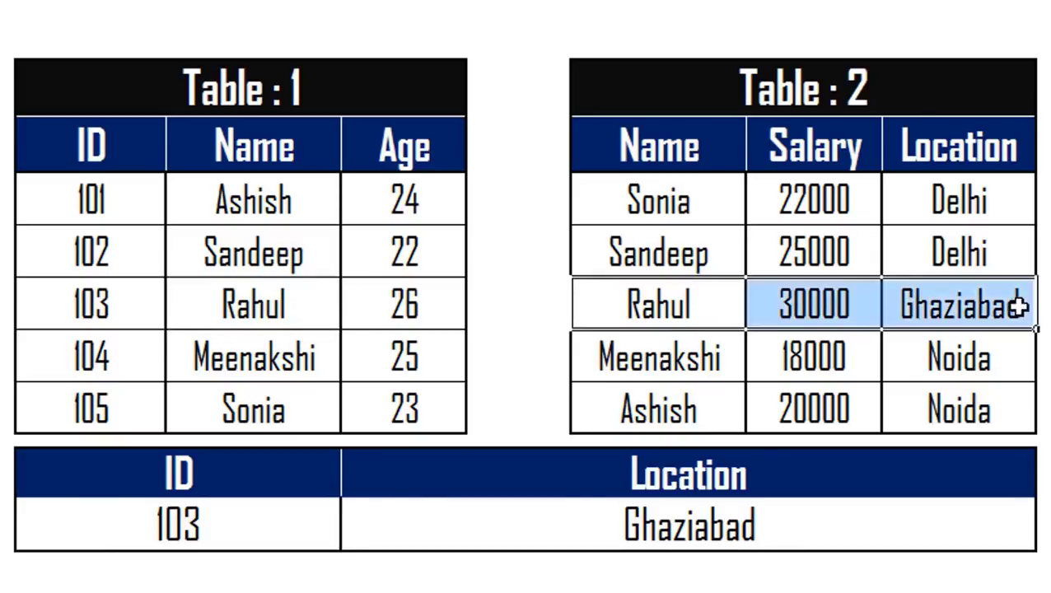
left_click(209, 528)
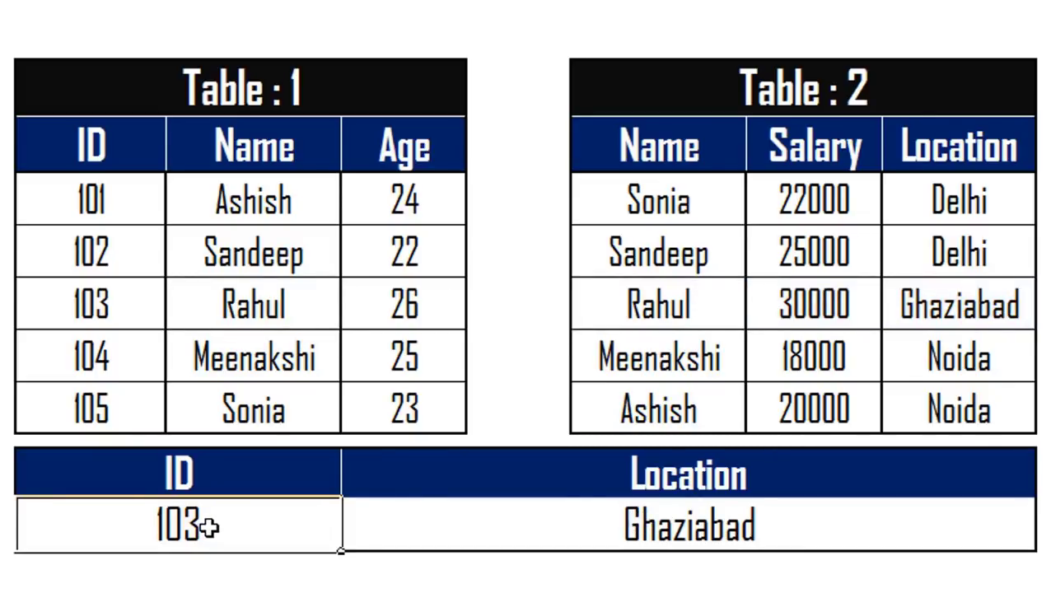
- Enter unknown ID 100 and open the Location formula with the cursor at its start
type("100")
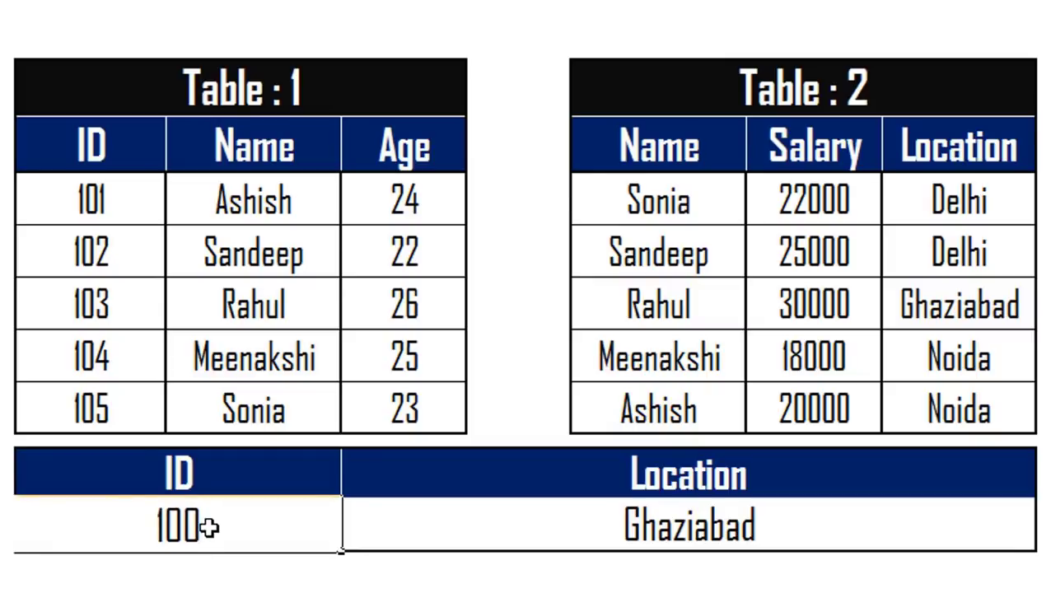
key("Return")
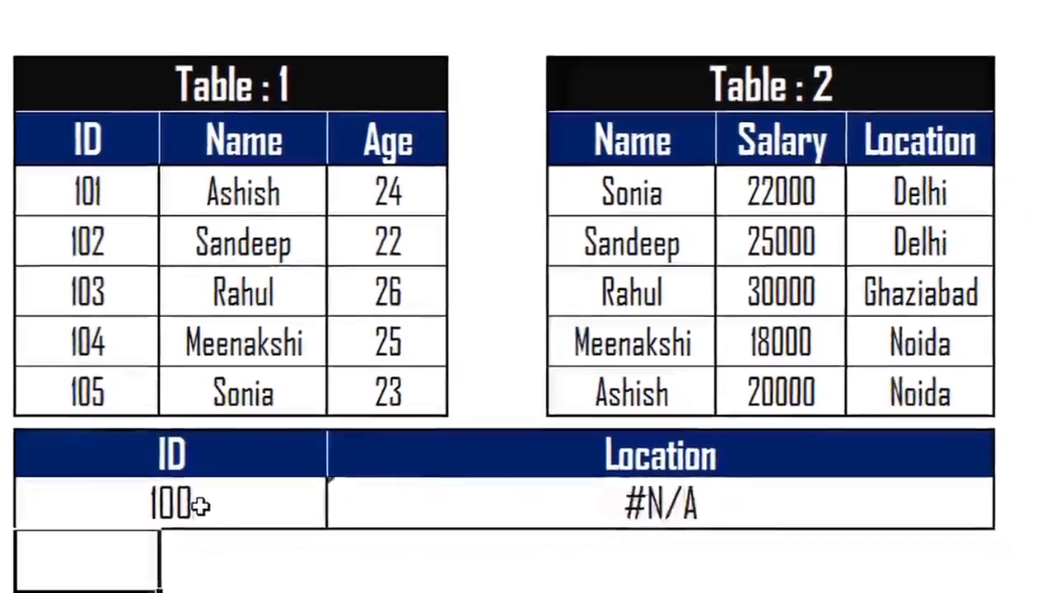
double_click(645, 504)
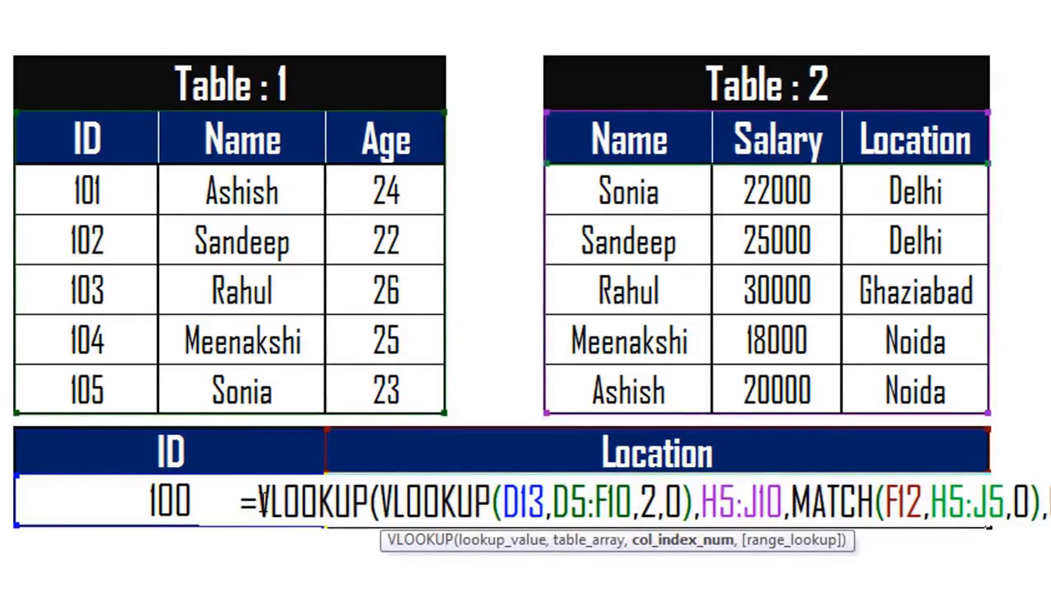
left_click(259, 503)
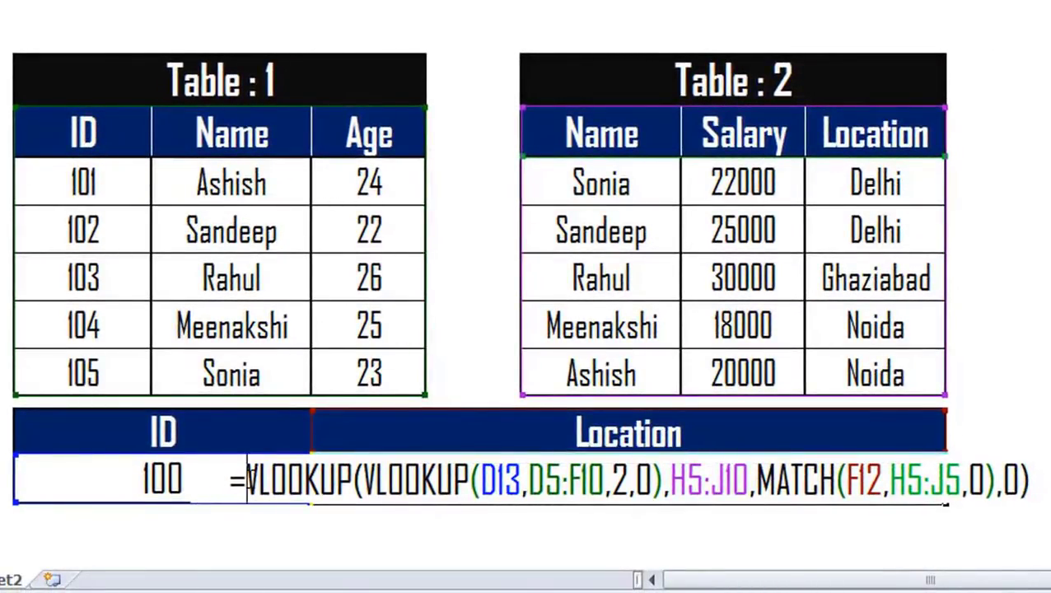
- Wrap the nested lookup in IFERROR with fallback "No Record Found", shown for ID 100
type("if")
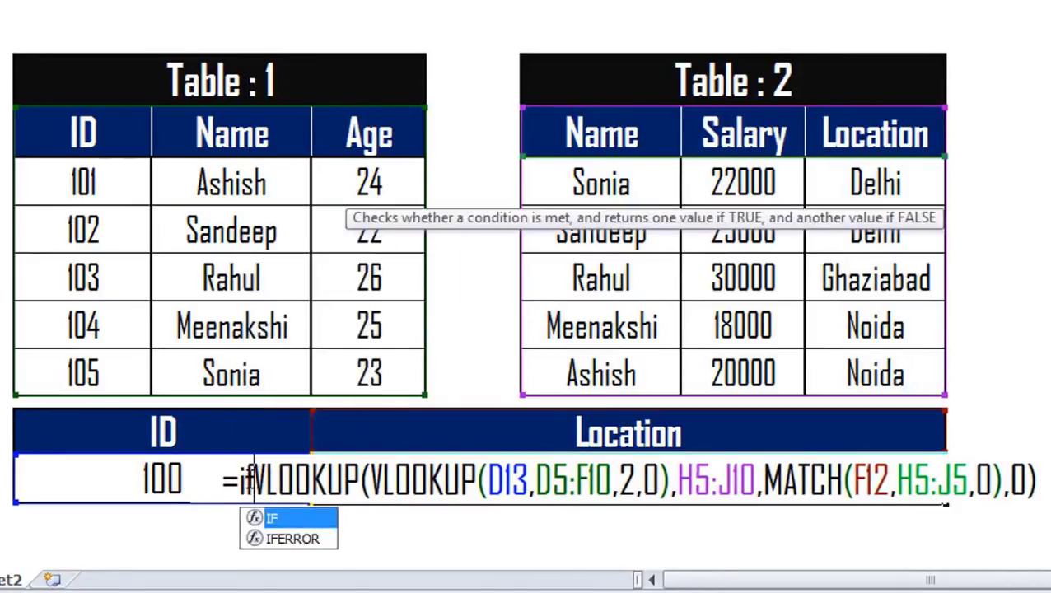
key("Down")
key("Tab")
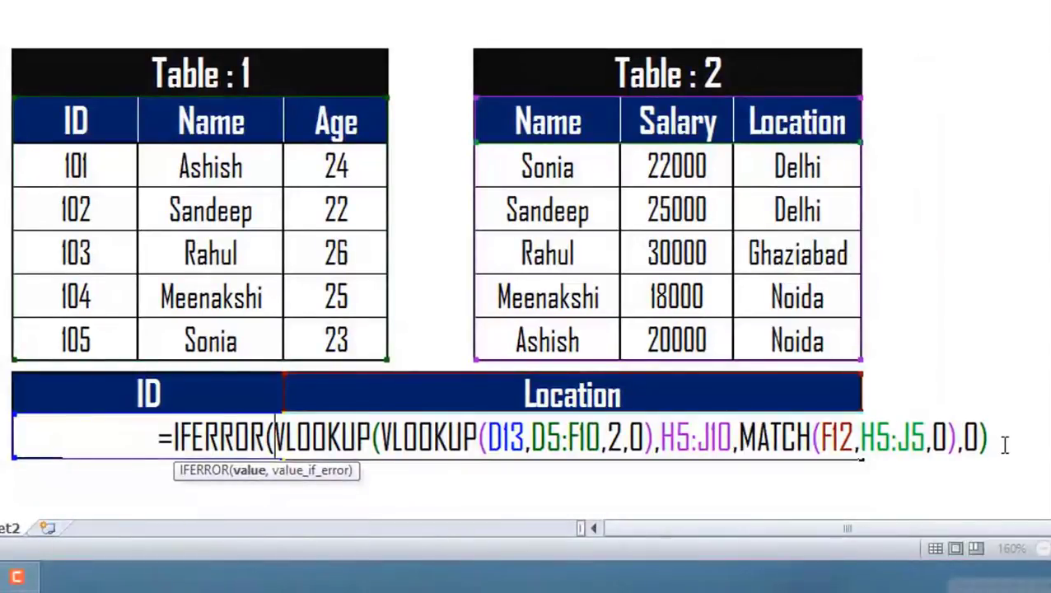
left_click(1000, 443)
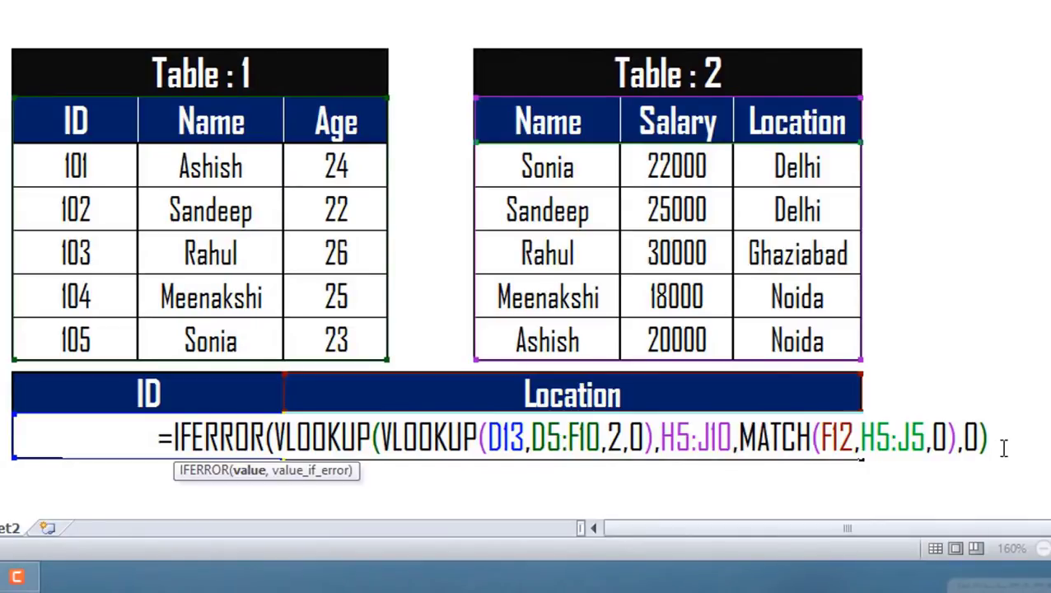
left_click_drag(1000, 443, 275, 436)
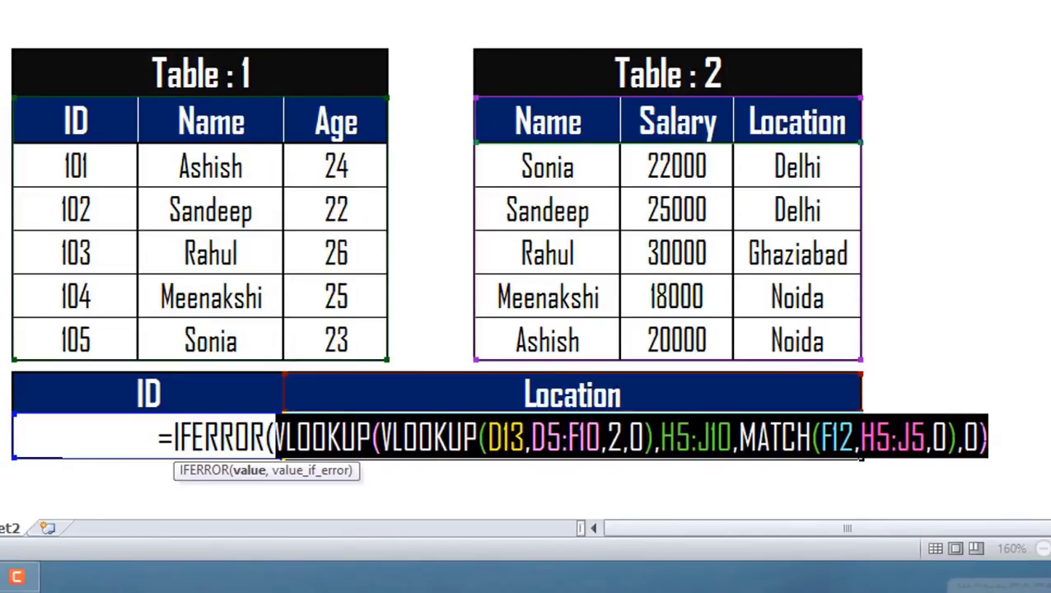
left_click(1004, 441)
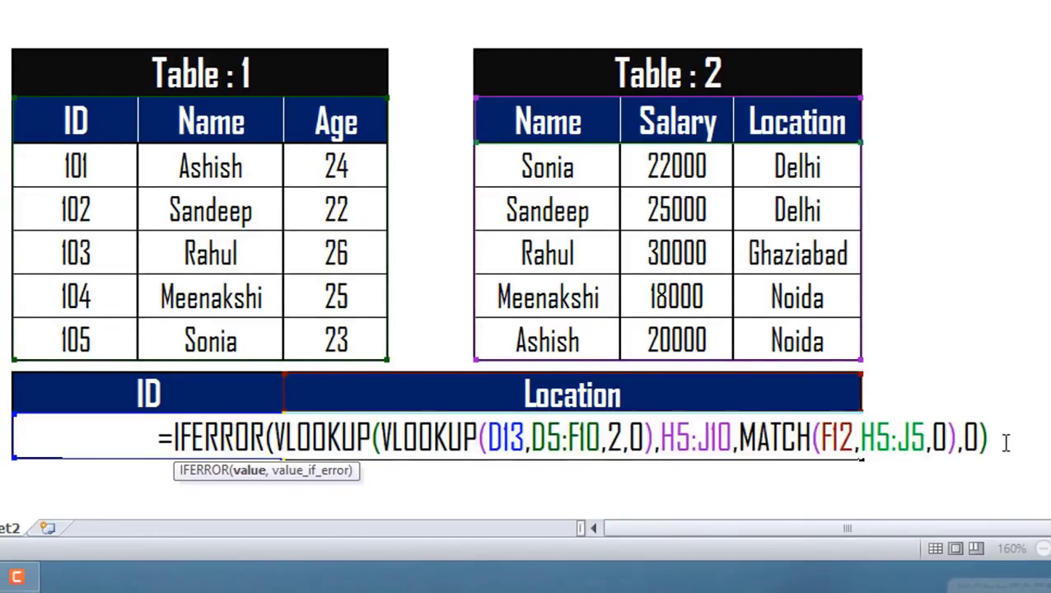
type(",")
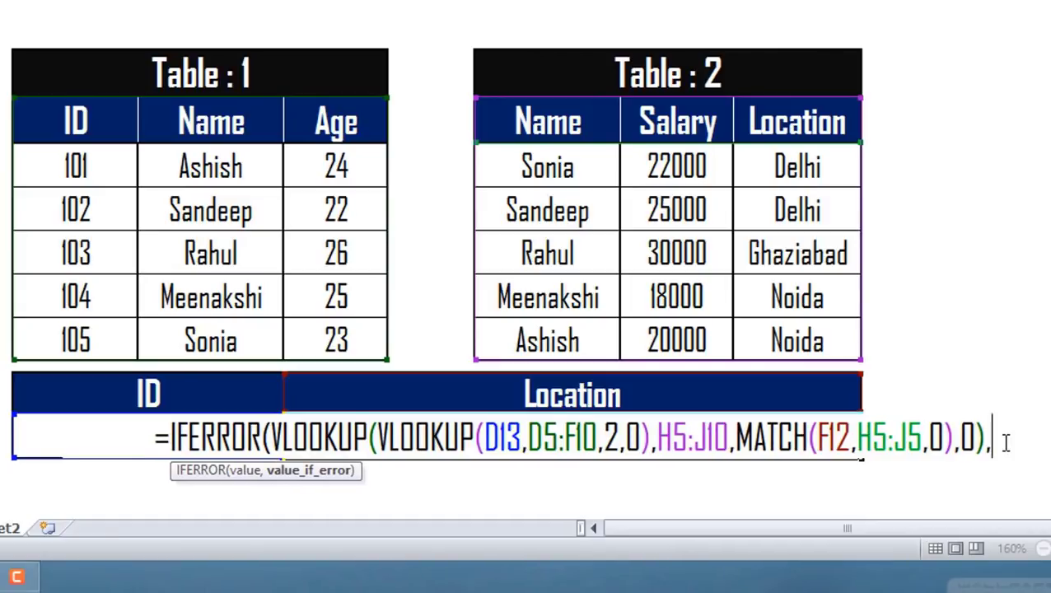
type("\"")
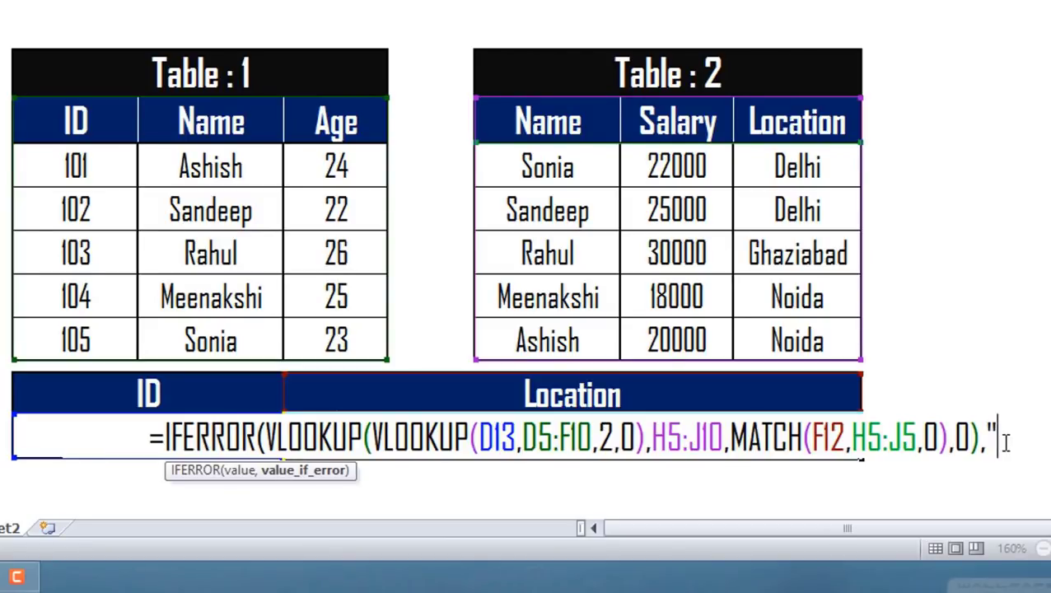
type("No ")
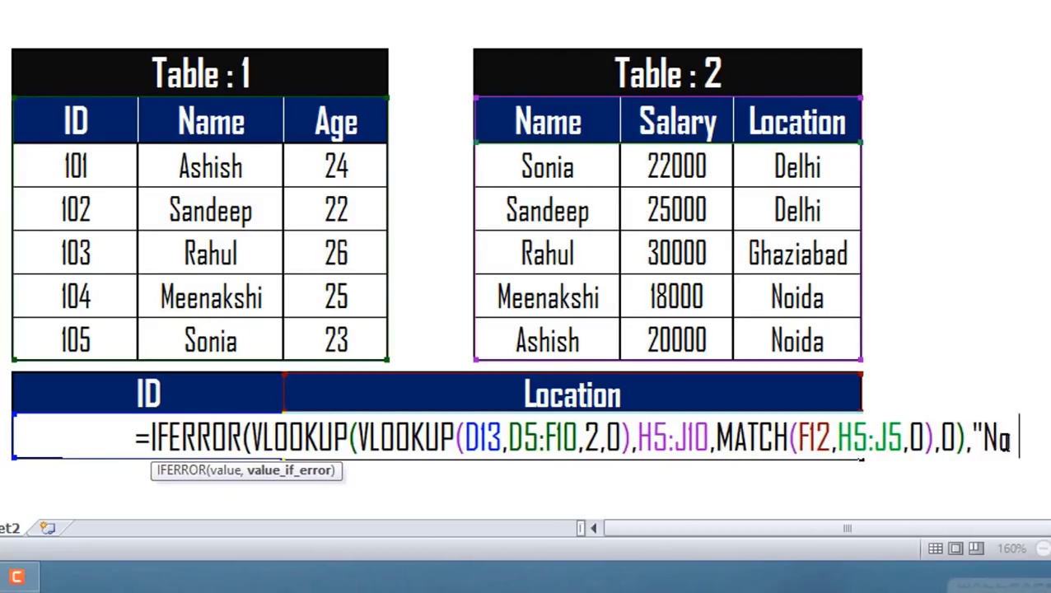
type("Record")
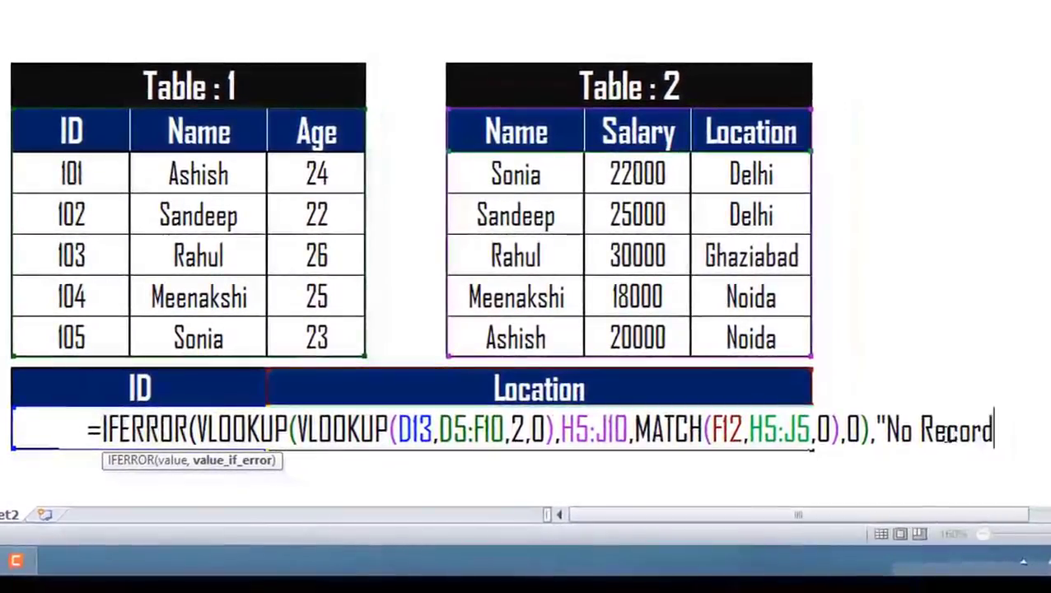
type(" Foun")
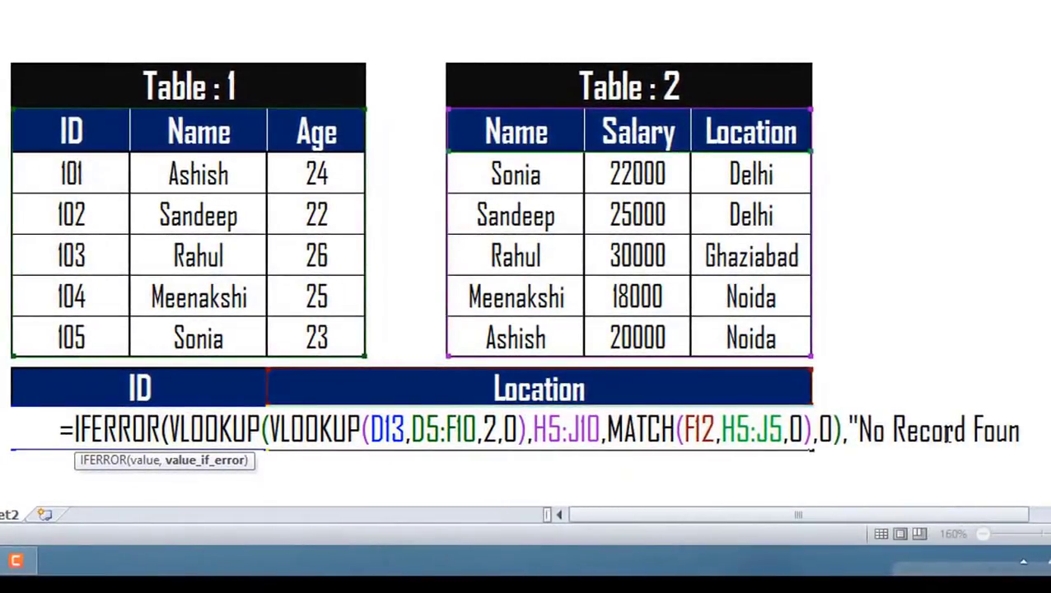
type("d\")")
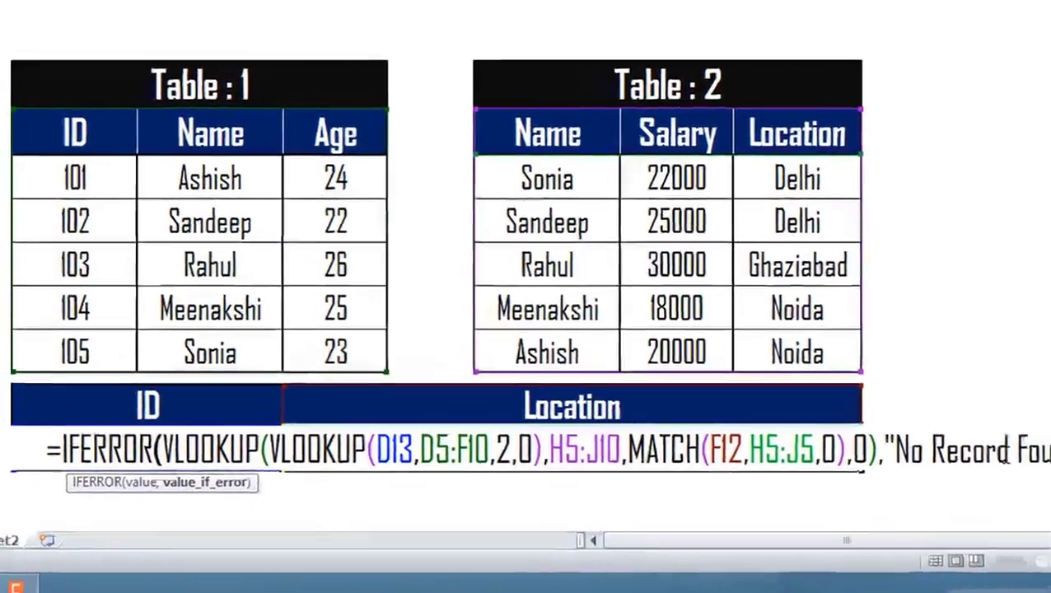
key("Return")
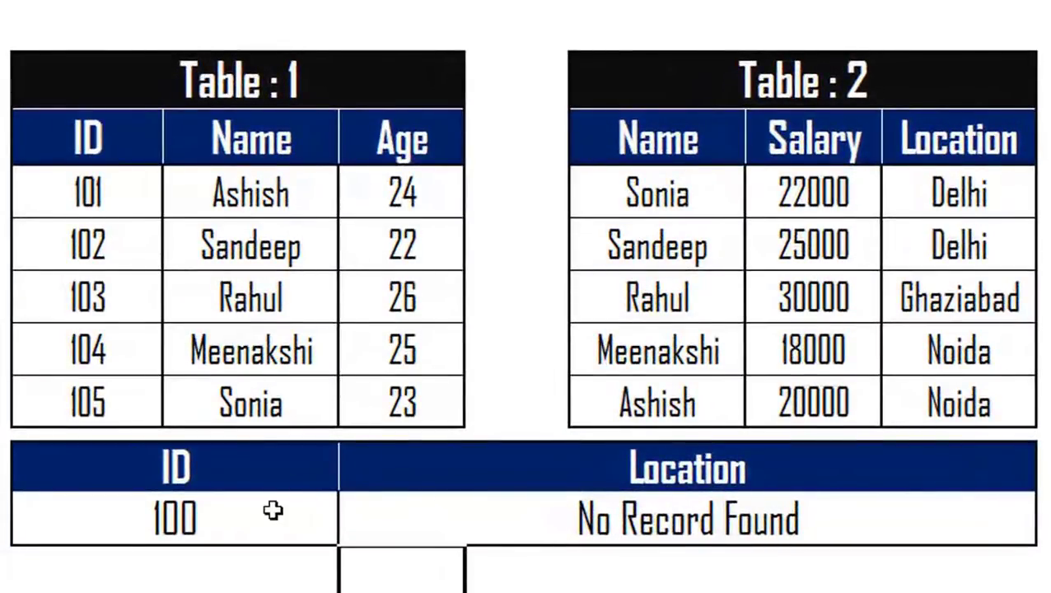
- Test lookup IDs 105, 108 and 101, ending with 101 returning Noida
left_click(270, 509)
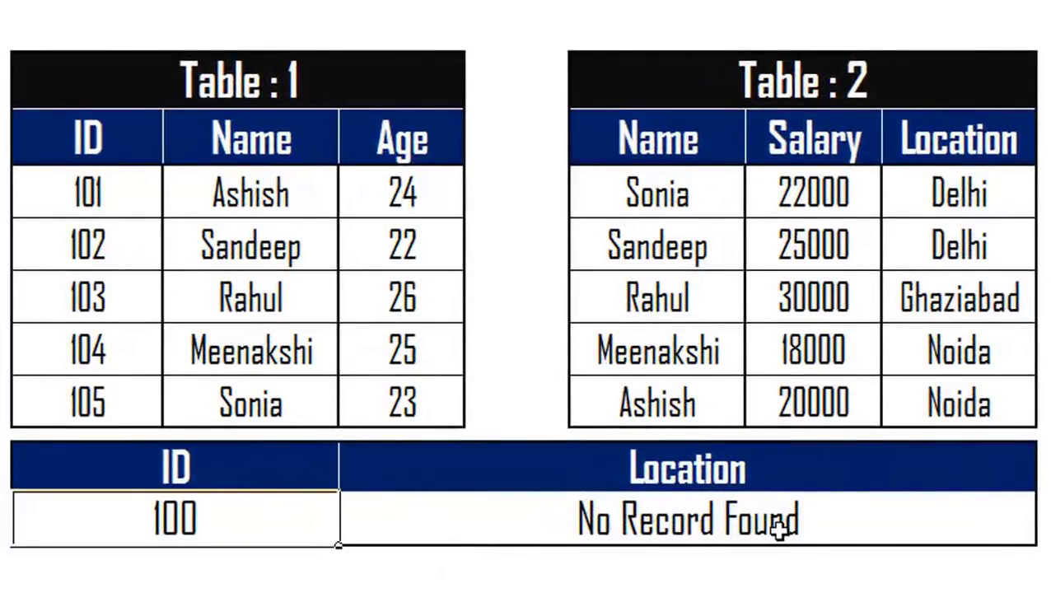
type("1")
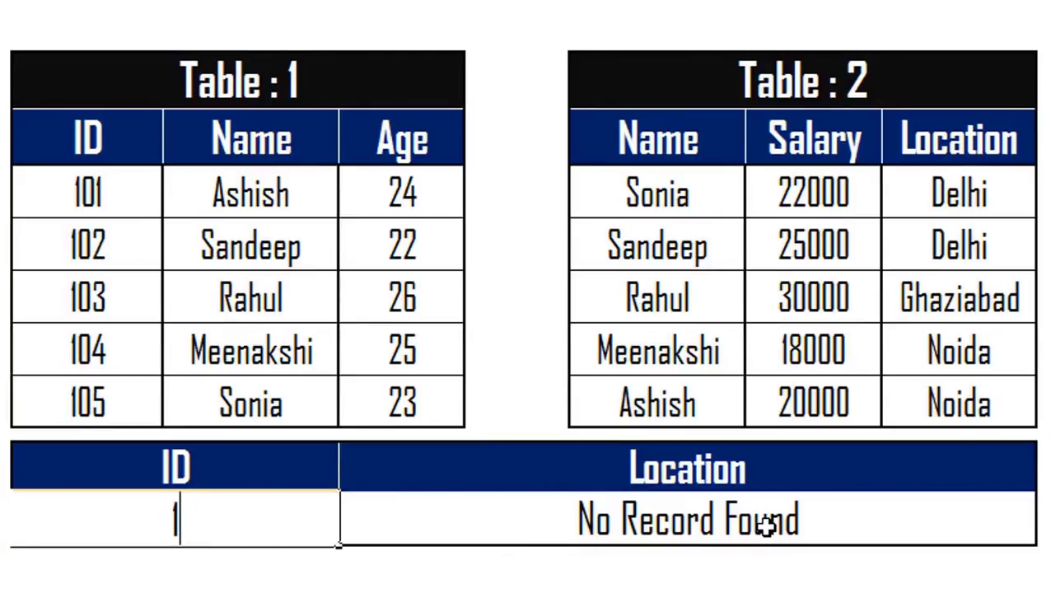
type("05")
key("Return")
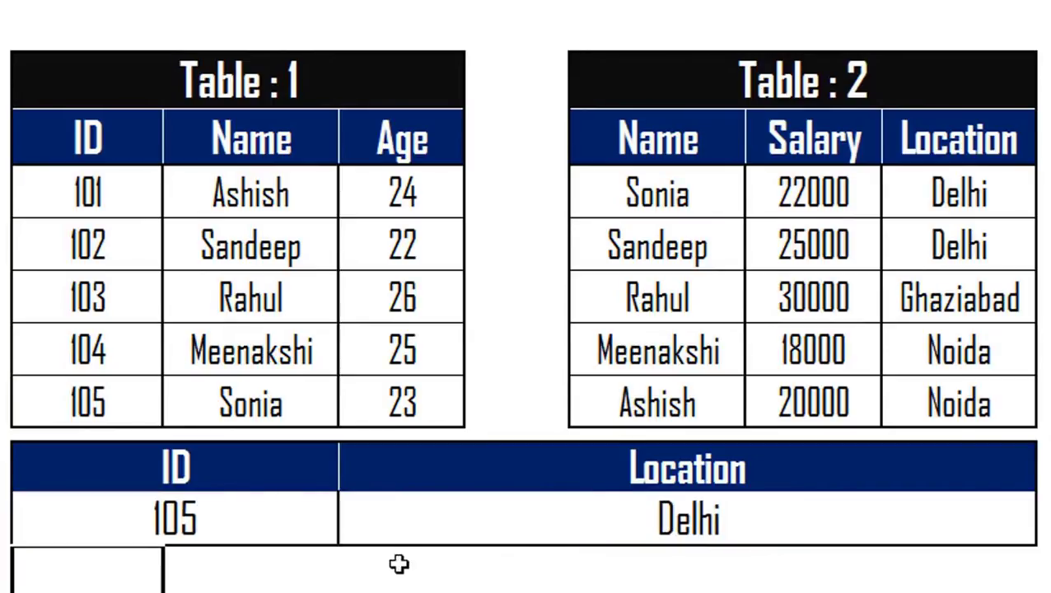
left_click(235, 518)
type("1")
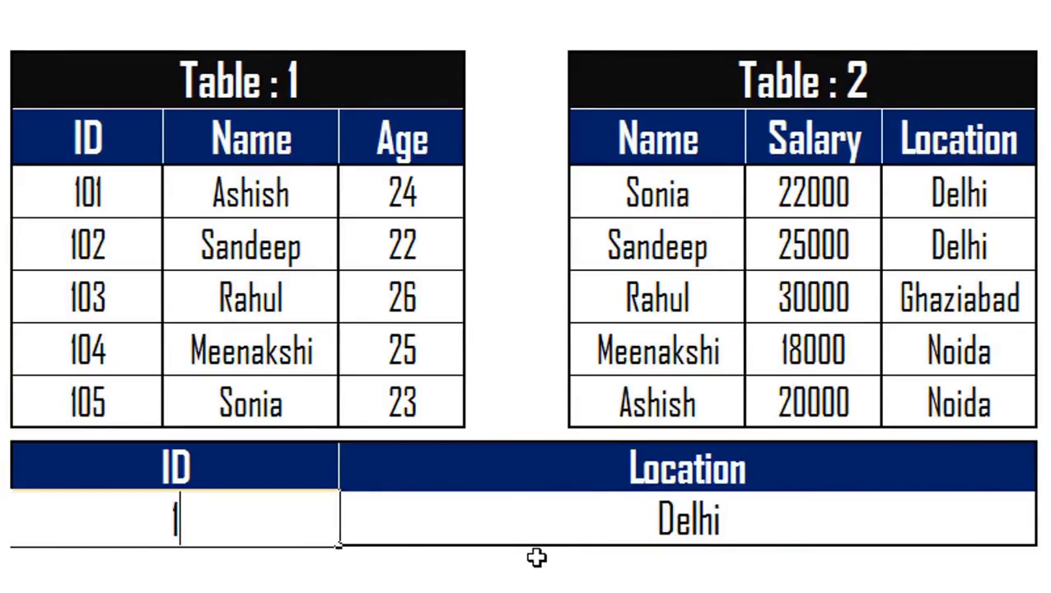
type("08")
key("Return")
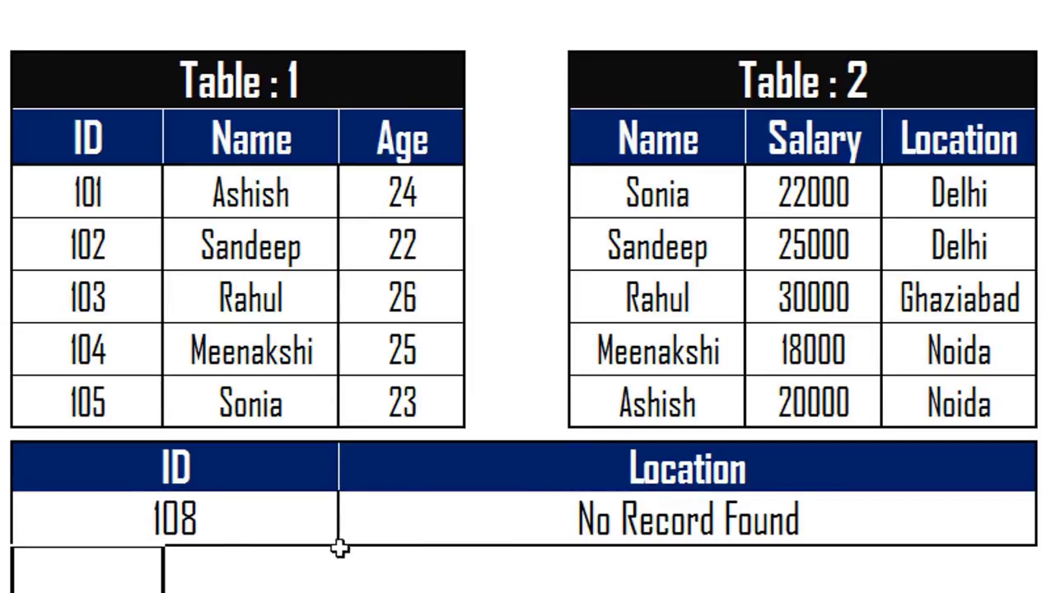
type("10")
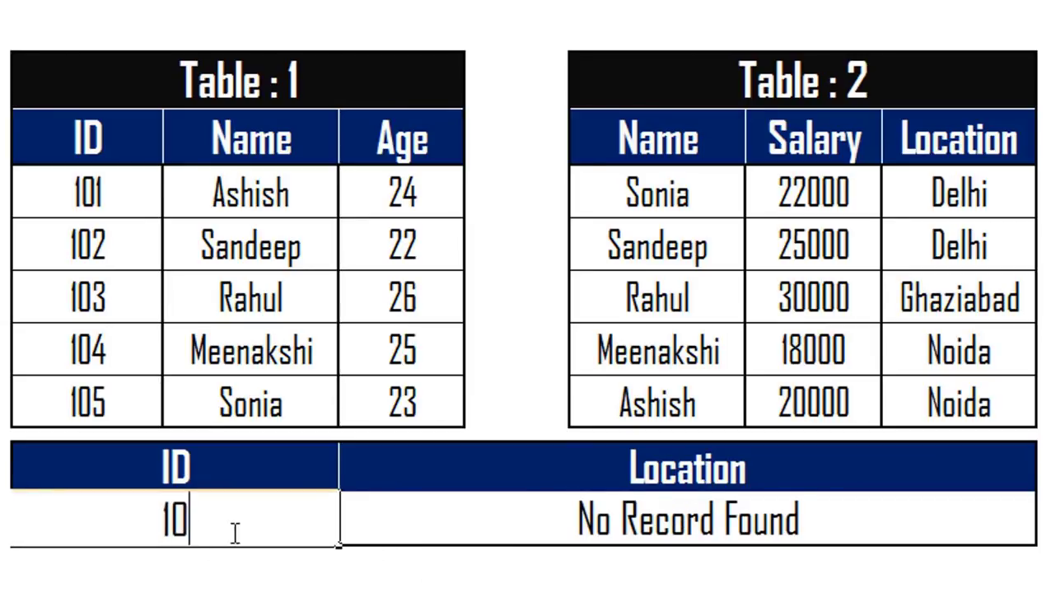
type("1")
key("Return")
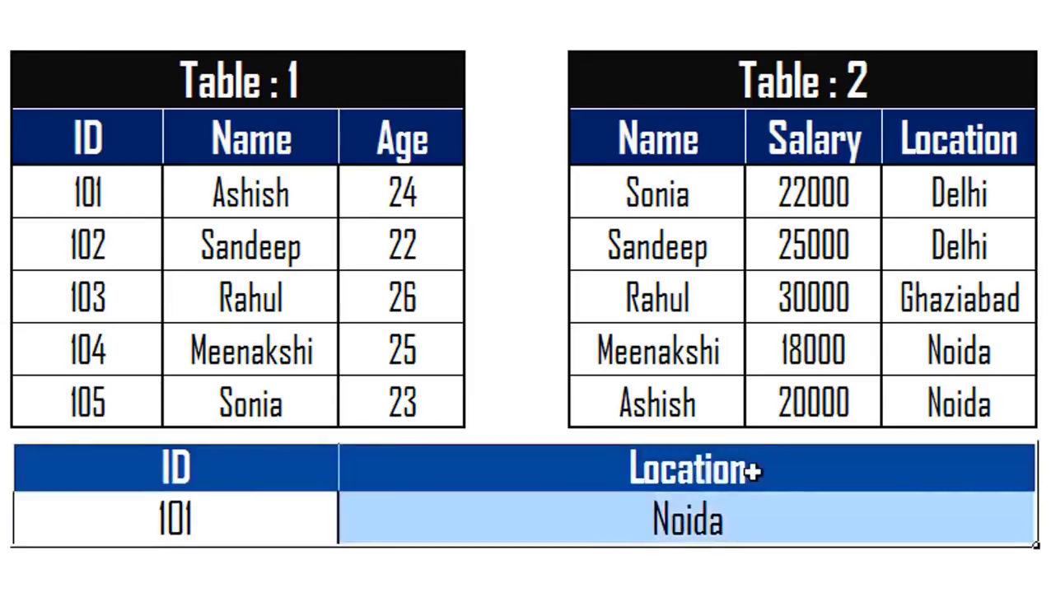
left_click(739, 264)
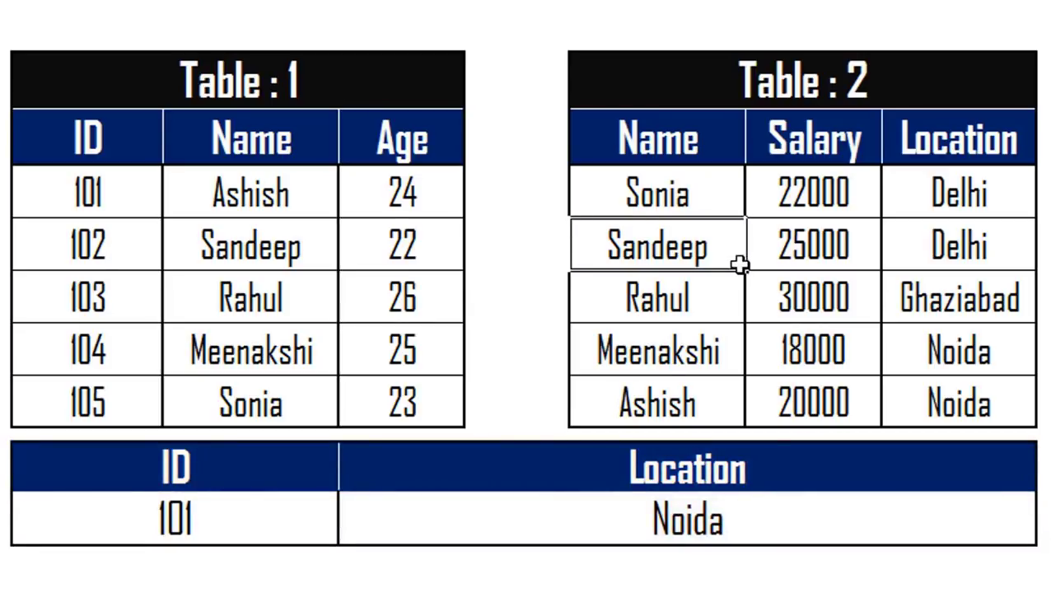